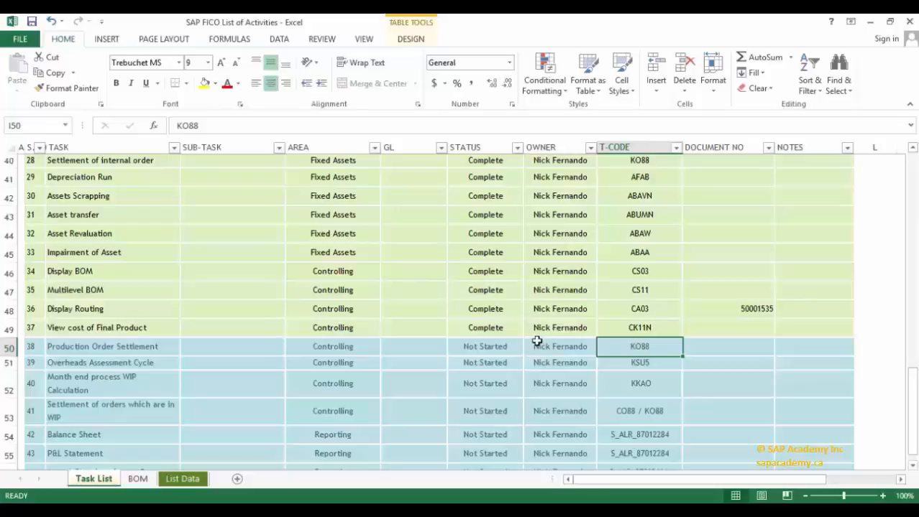
Set the status of the Production Order Settlement task to In Progress
click(510, 348)
click(529, 349)
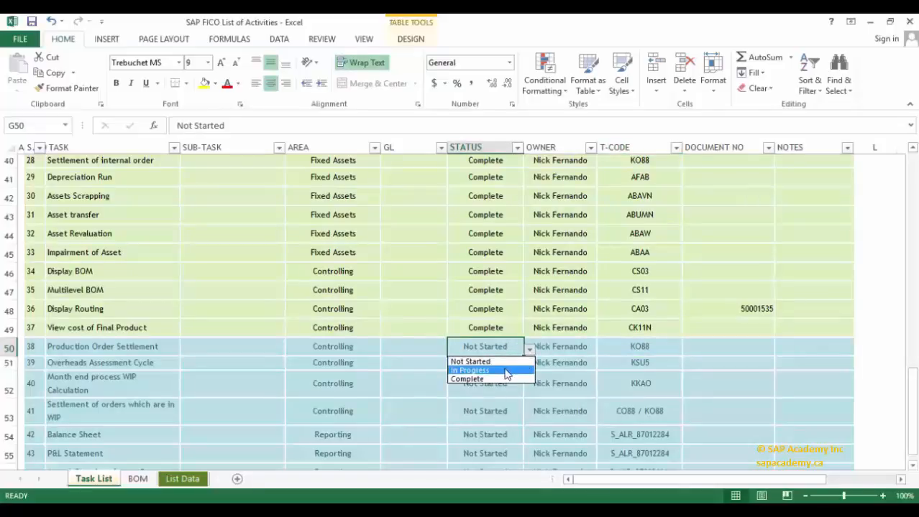
click(503, 370)
Copy the Production Order Settlement task's T-code KO88, switch to SAP Easy Access and run that transaction
click(617, 348)
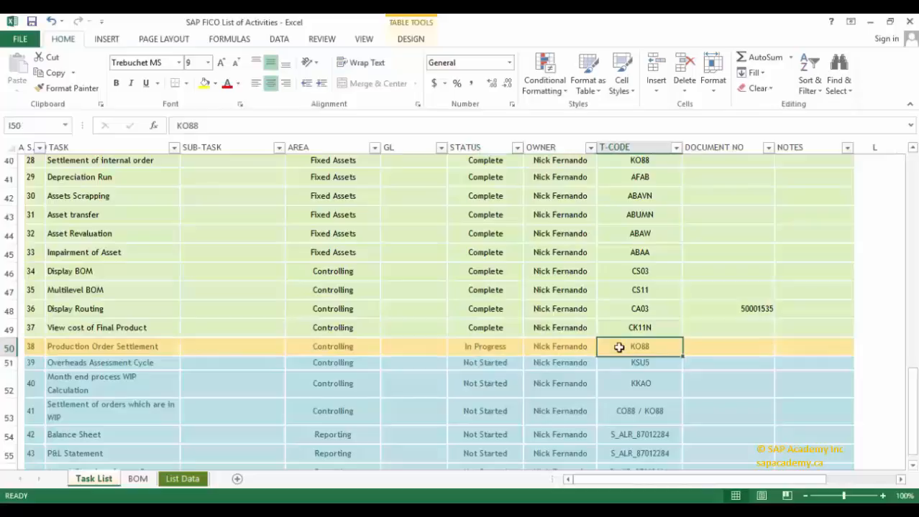
key(ctrl+c)
click(512, 501)
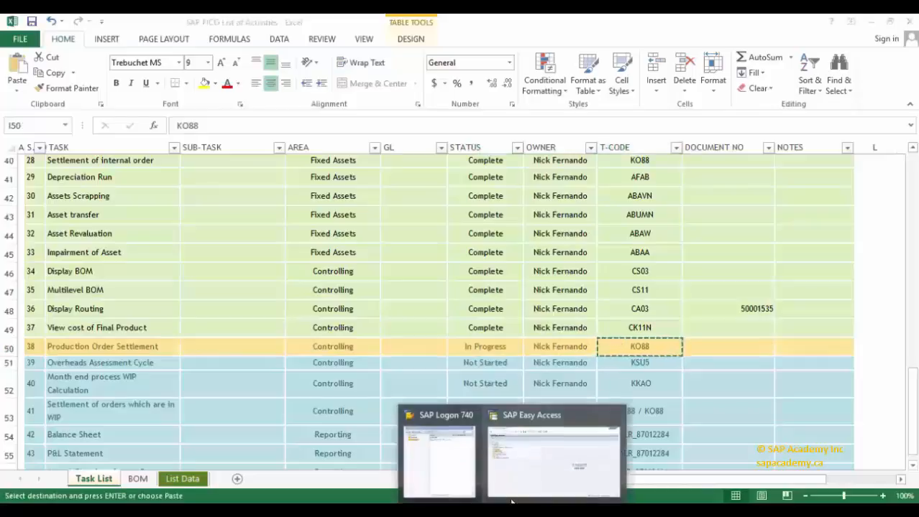
click(515, 480)
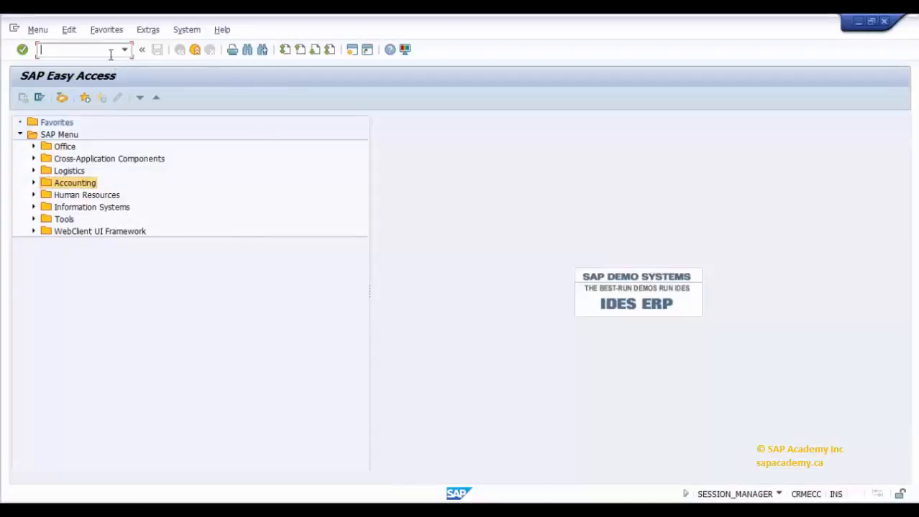
key(ctrl+v)
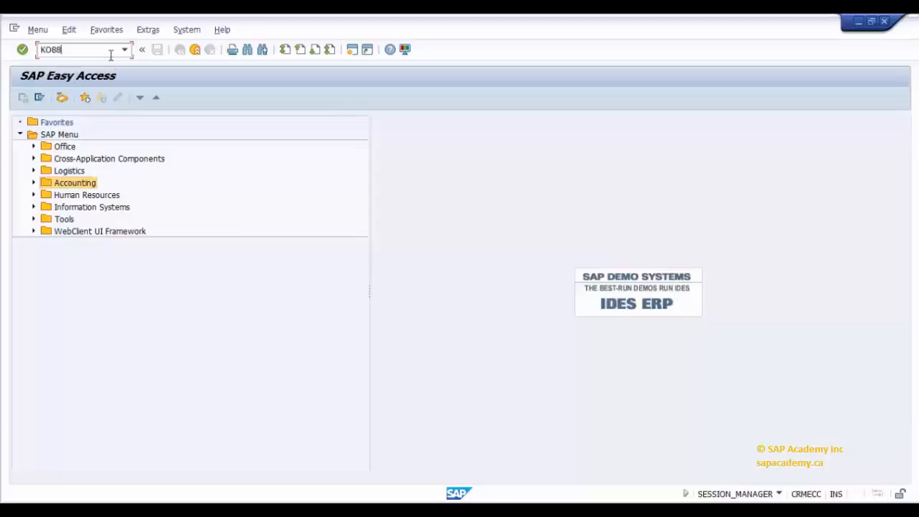
key(Return)
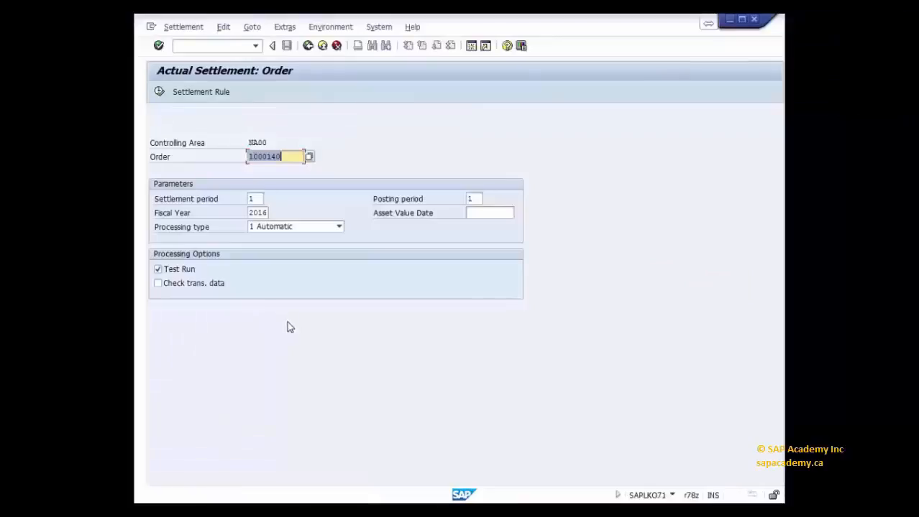
Execute the order settlement as a test run for period 1 of fiscal year 2016 and display its detail list
click(295, 156)
click(256, 199)
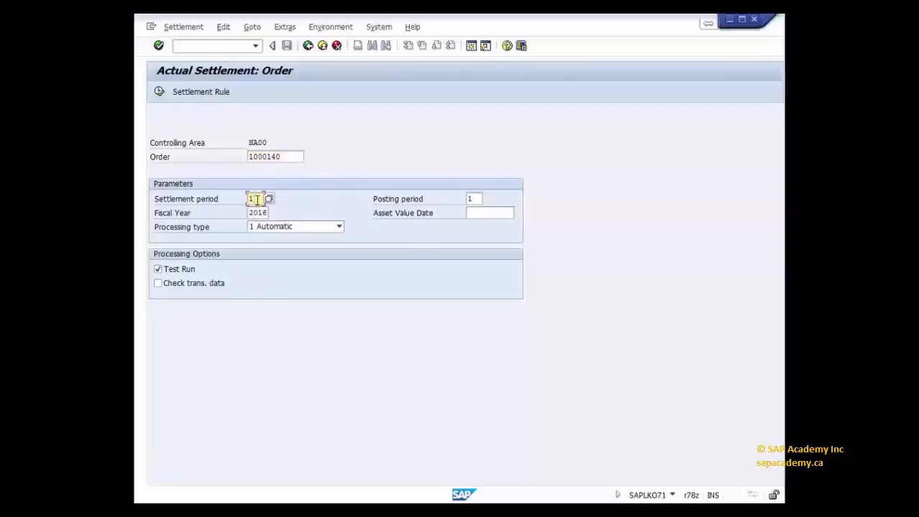
click(471, 199)
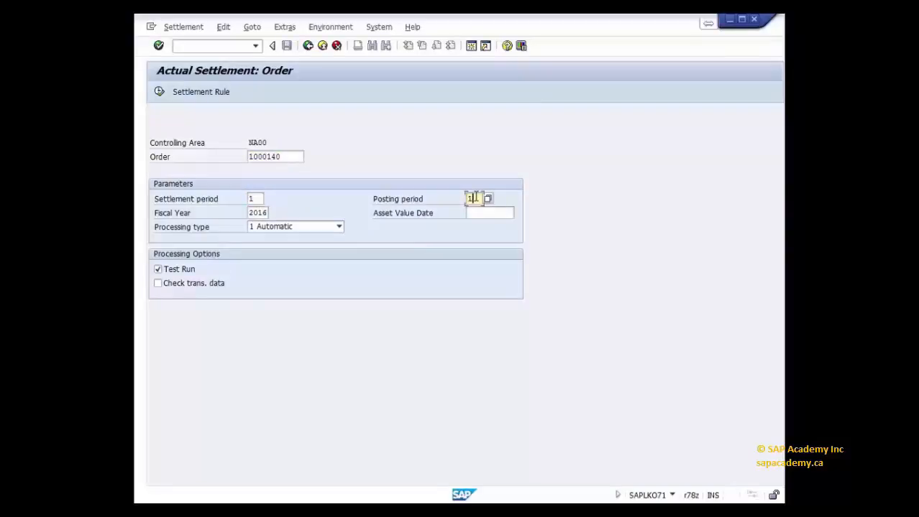
click(255, 199)
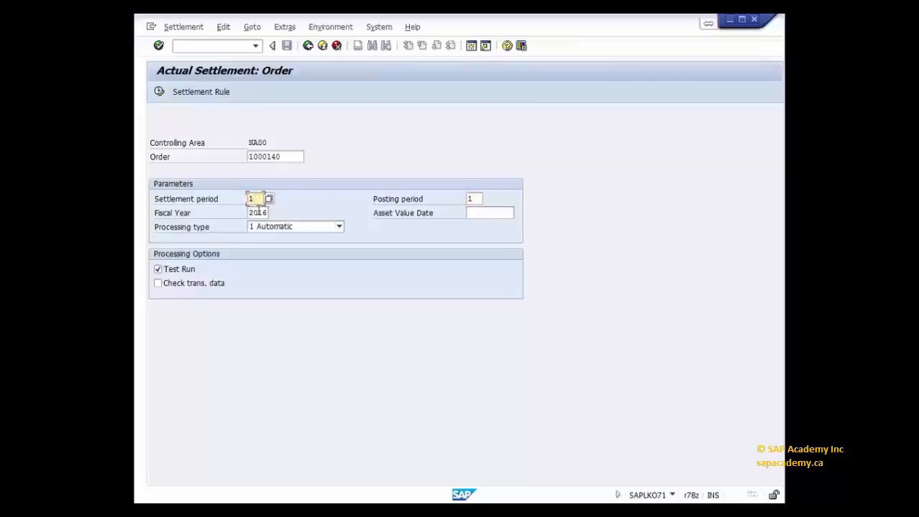
key(Tab)
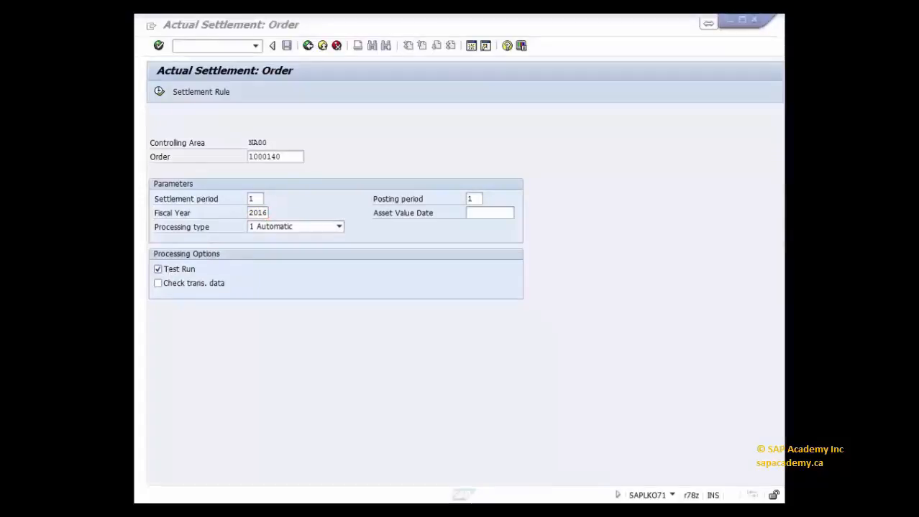
click(159, 93)
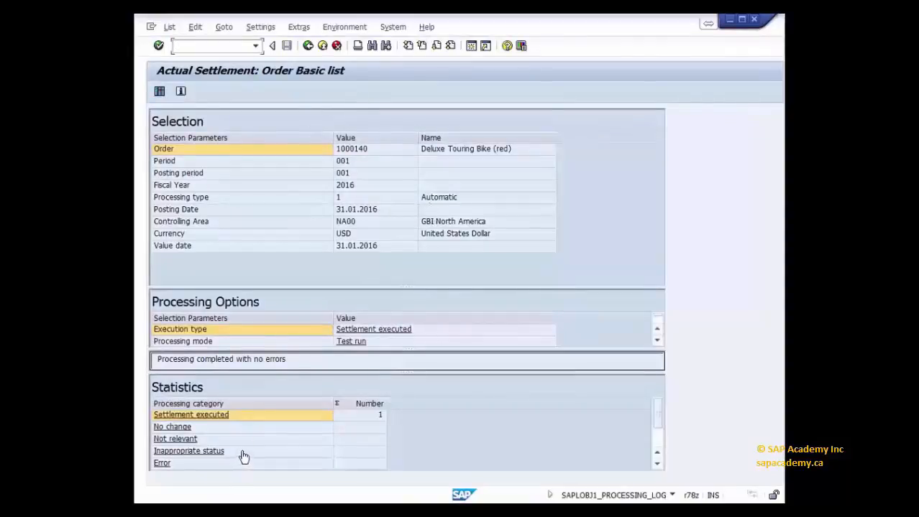
click(159, 92)
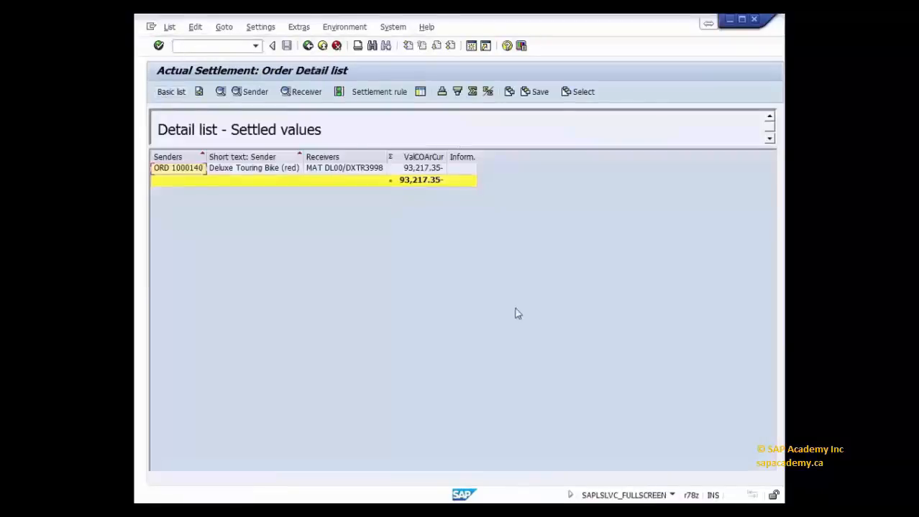
View the Orders: Actual/Plan/Variance report for the Deluxe Touring Bike (red) settlement line, and exit the report
click(422, 171)
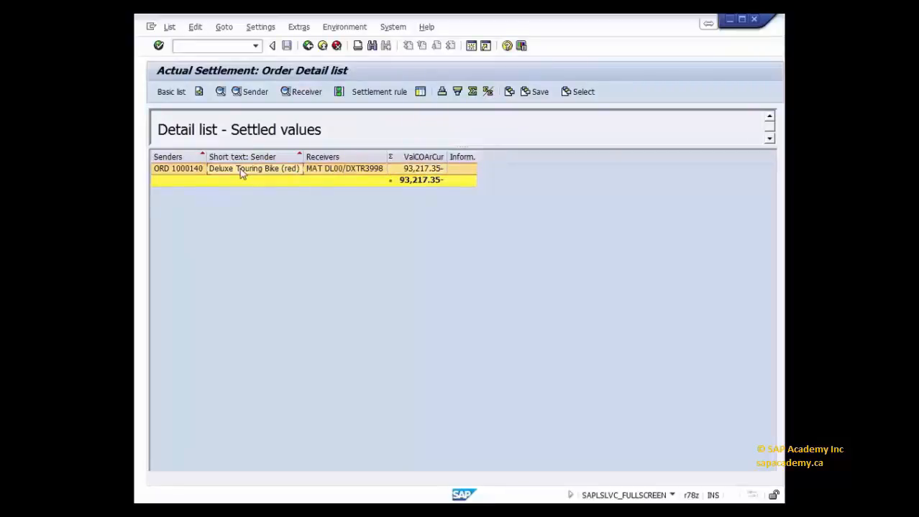
click(351, 27)
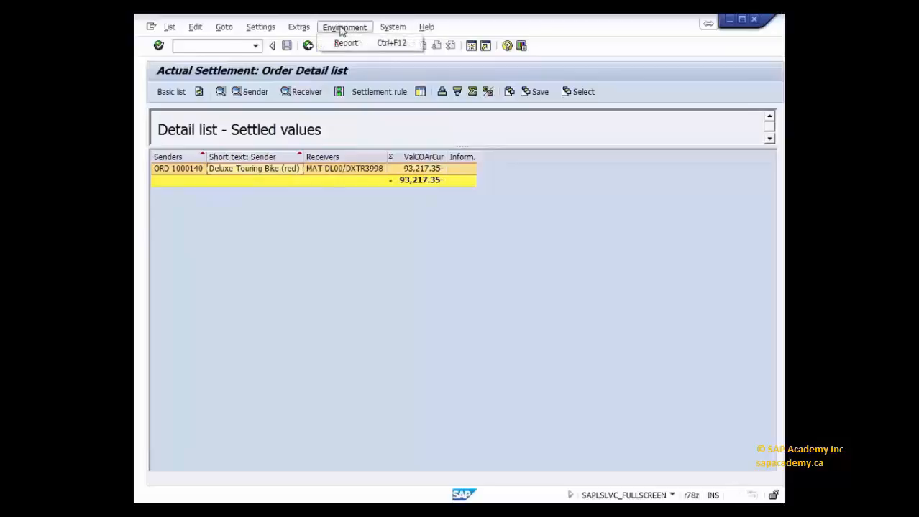
click(346, 43)
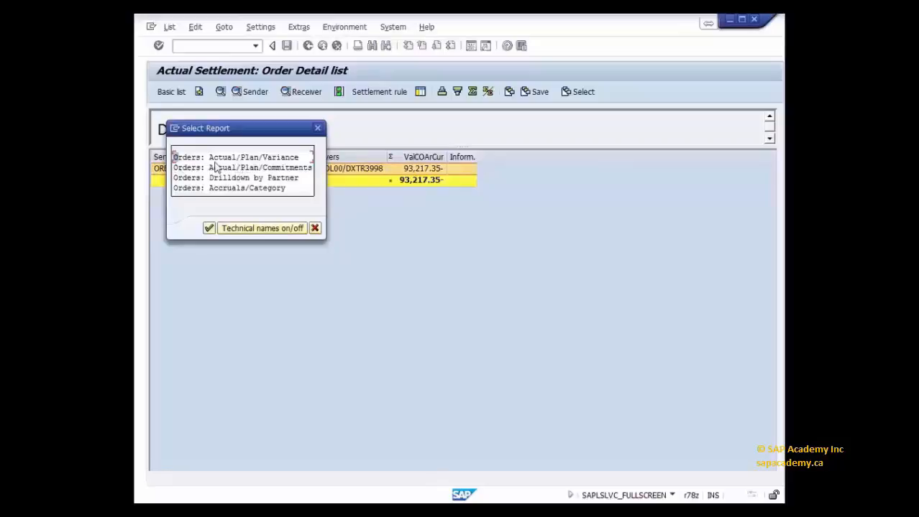
double_click(249, 158)
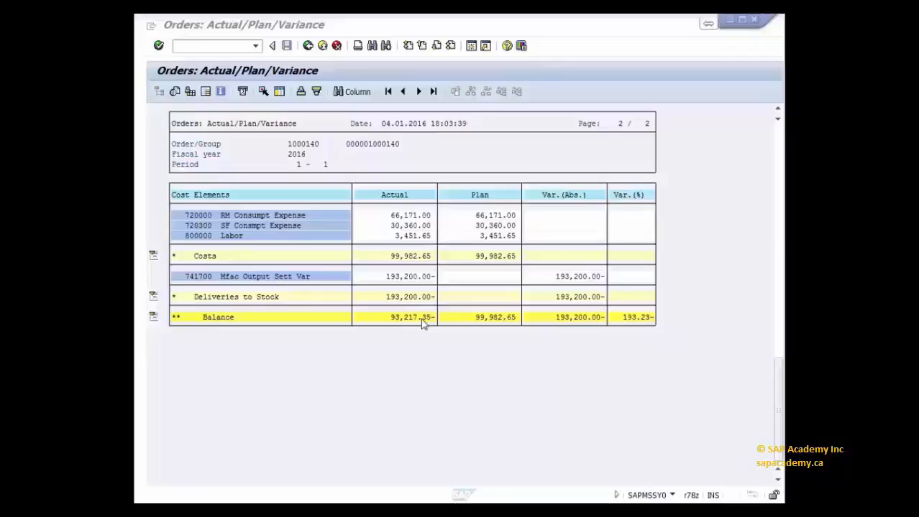
click(308, 46)
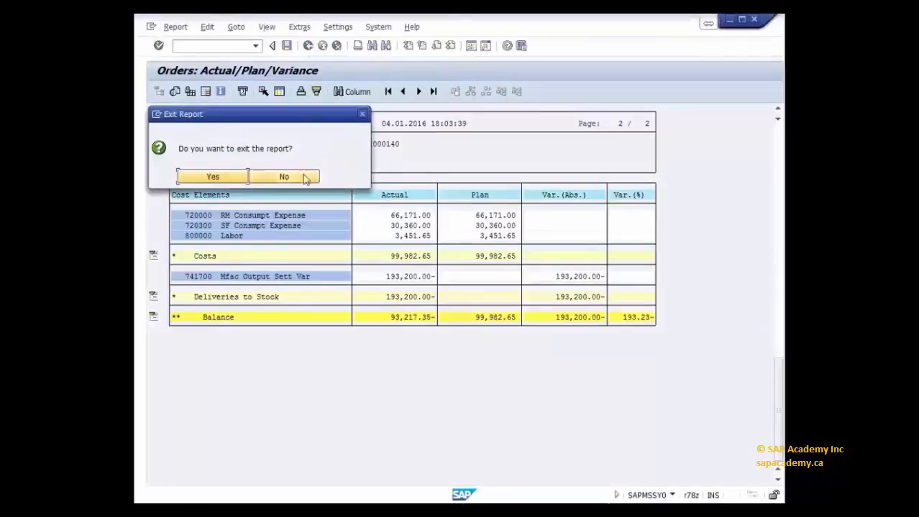
click(242, 177)
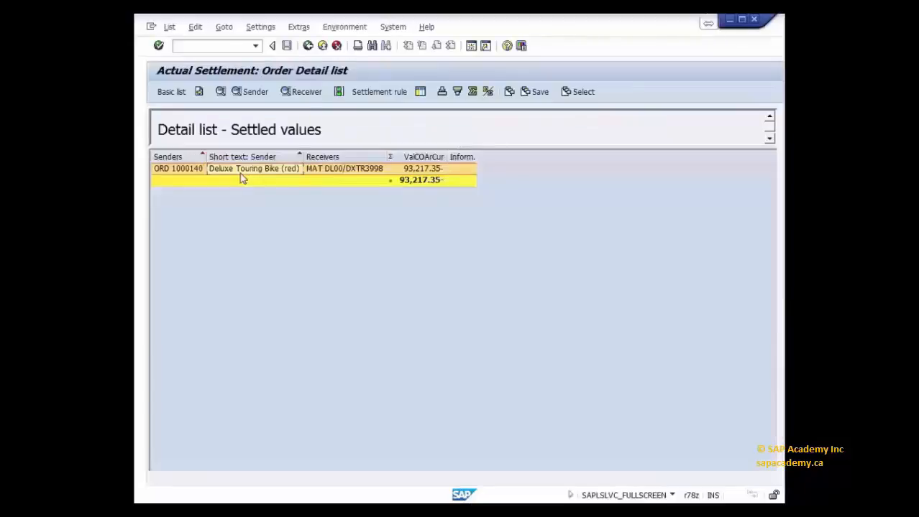
Return to the settlement's initial screen, turn off Test Run and execute the actual settlement
click(309, 46)
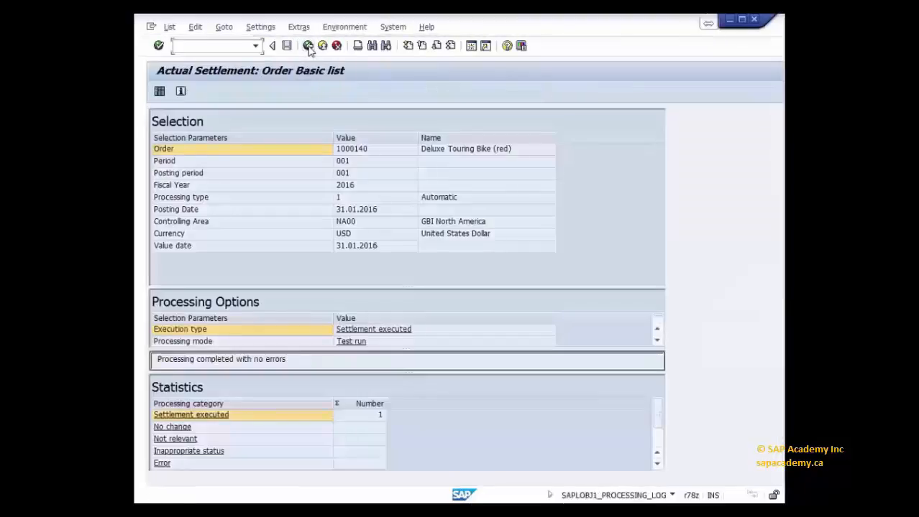
click(308, 46)
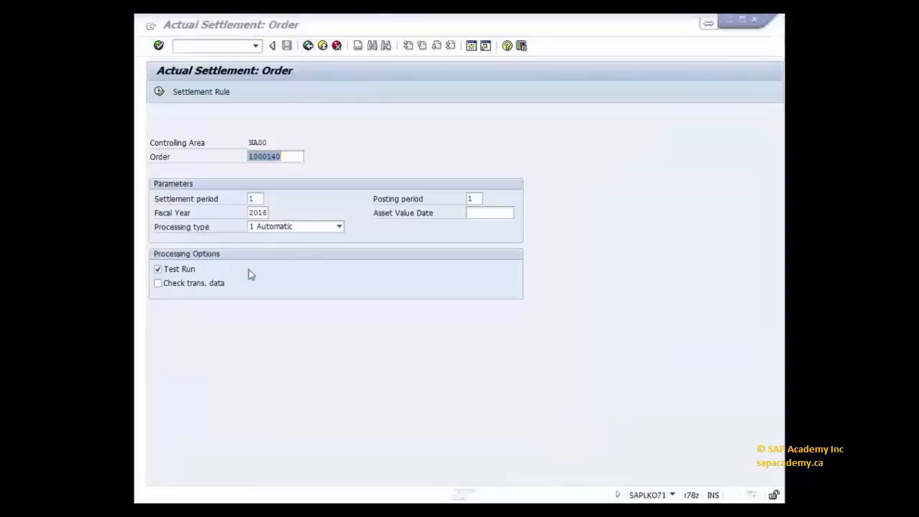
click(157, 269)
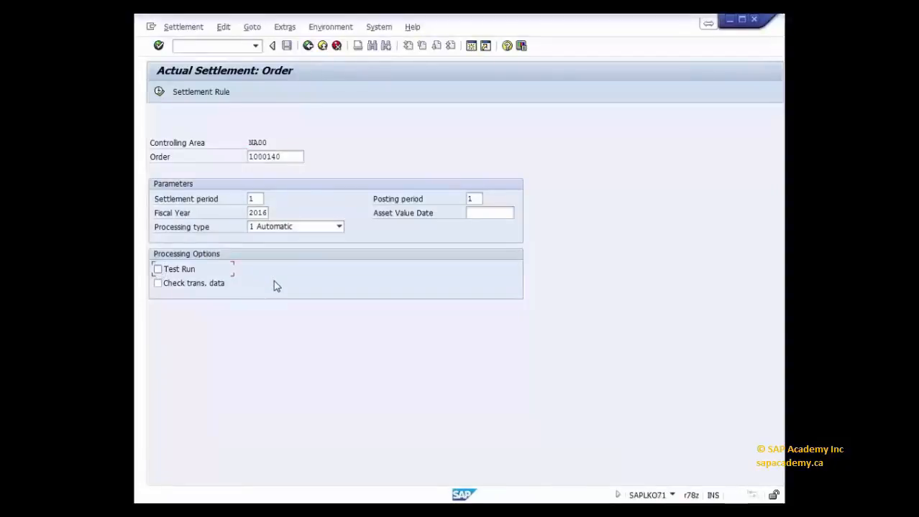
click(159, 92)
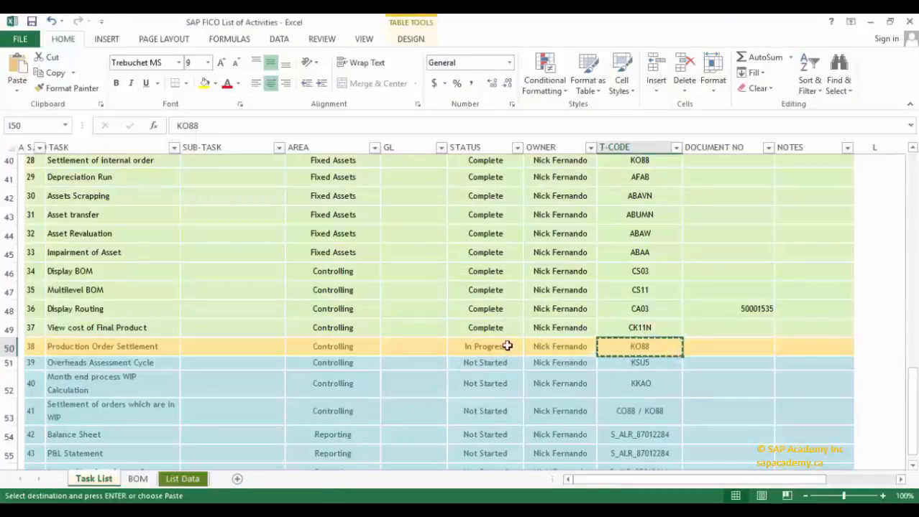
Set the status of the Production Order Settlement task to Complete in the Excel task list
click(510, 346)
click(529, 350)
click(499, 379)
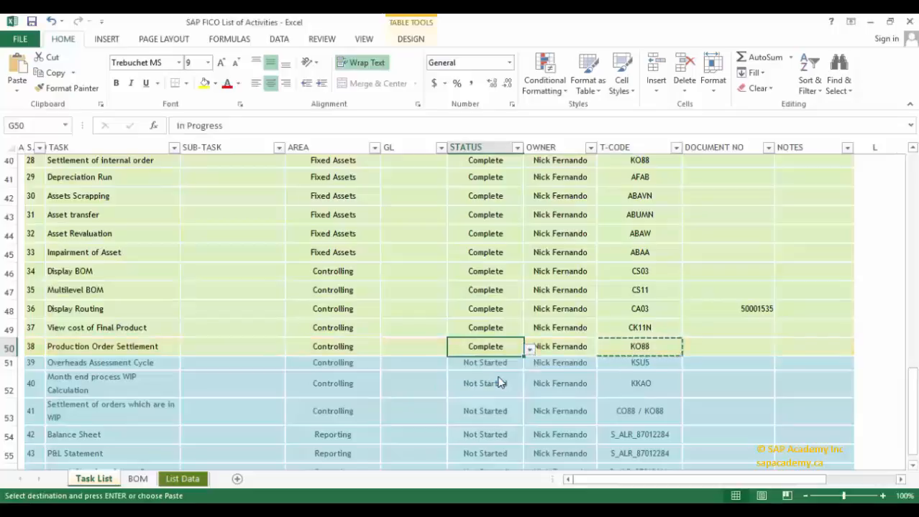
Copy the T-code KSU5 of the Overheads Assessment Cycle task and switch to SAP Easy Access
click(613, 365)
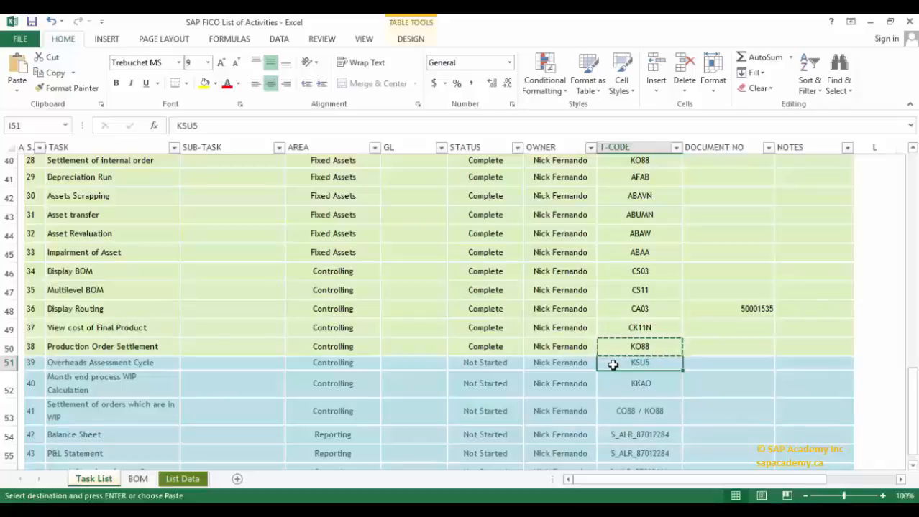
key(ctrl+c)
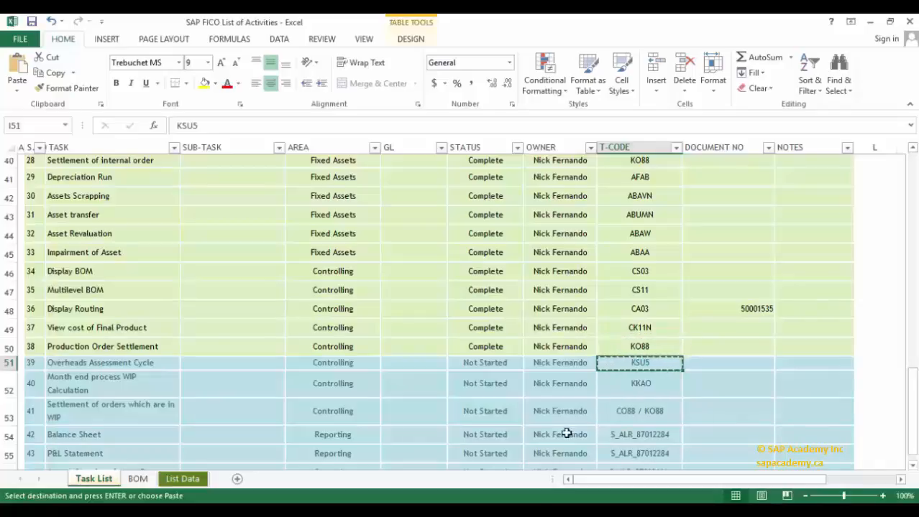
click(512, 512)
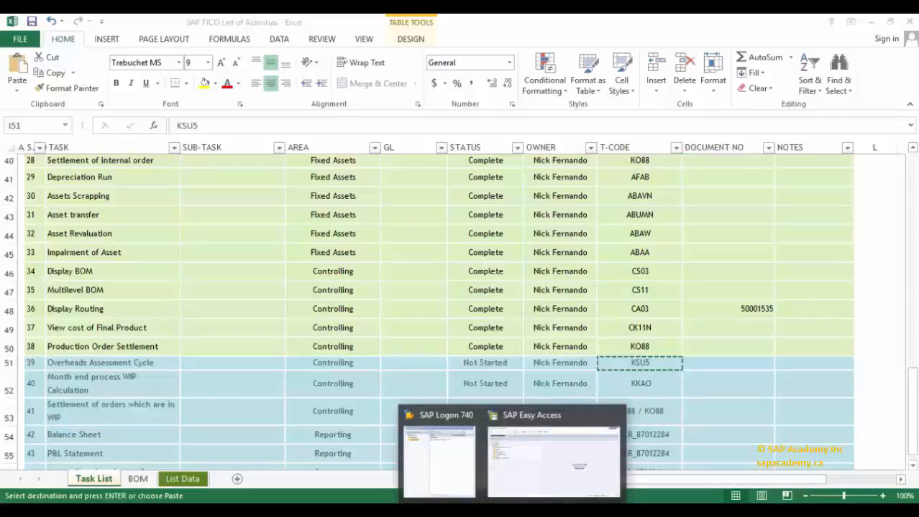
click(552, 460)
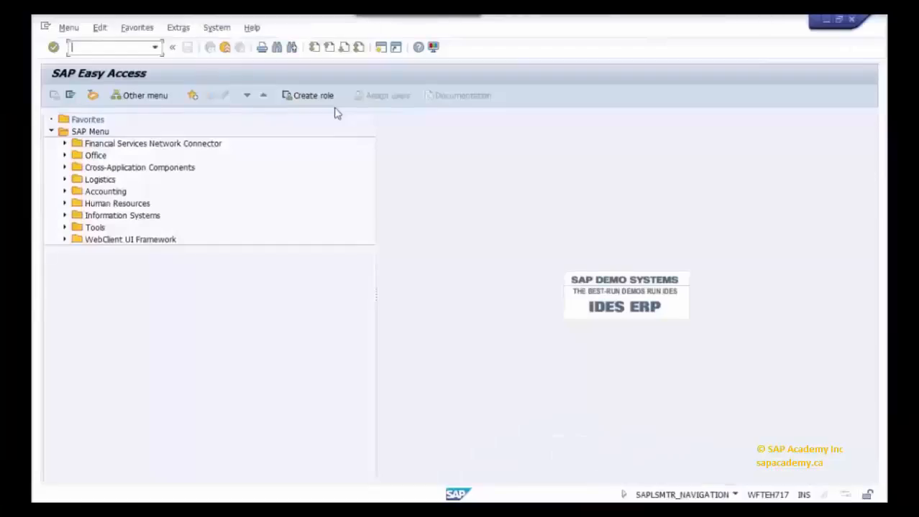
Open KSU5 - Assessment from the Allocations folder under Cost Center Accounting, Period-End Closing, Single Functions
click(64, 191)
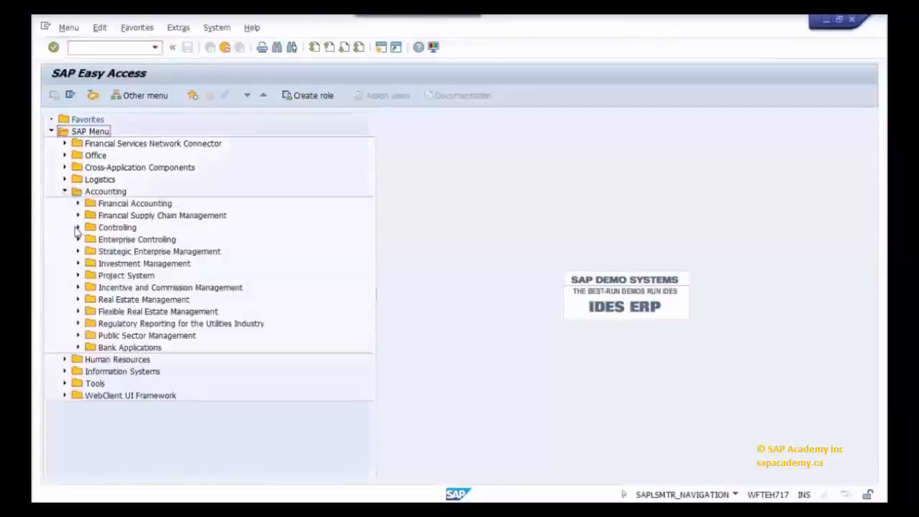
click(78, 228)
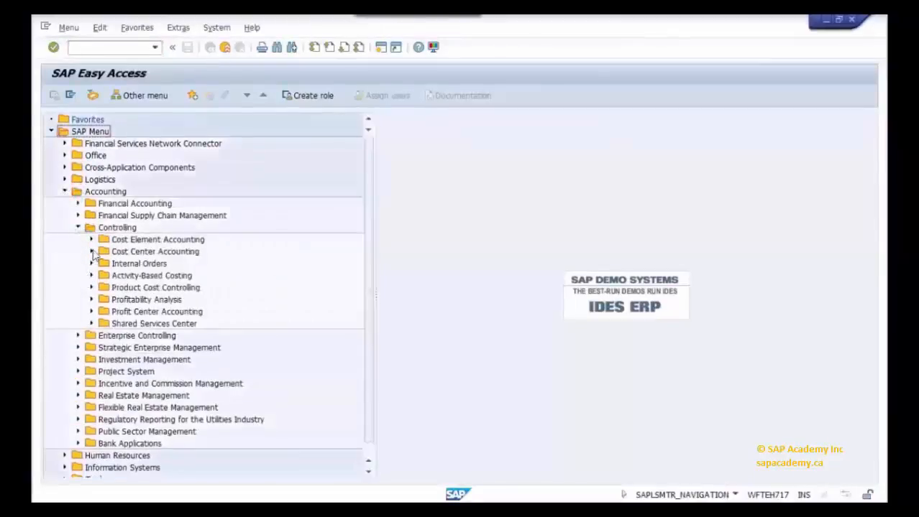
click(92, 252)
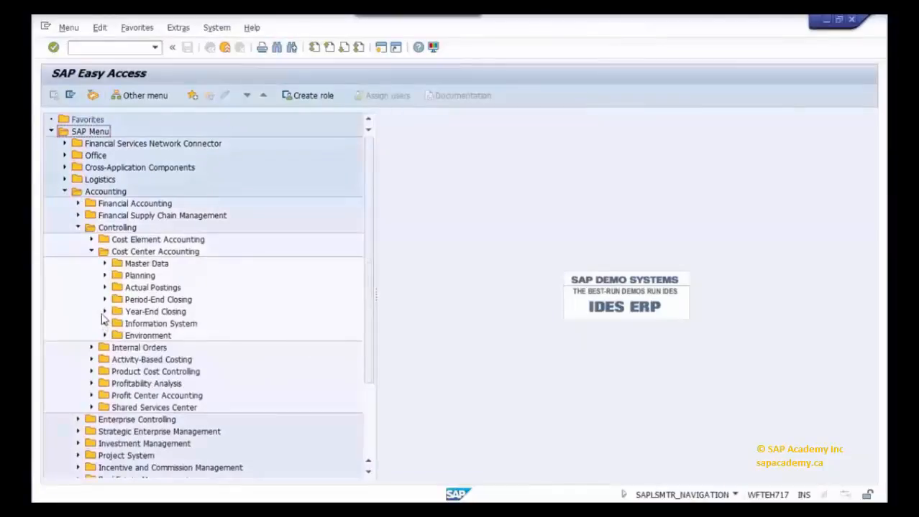
click(104, 299)
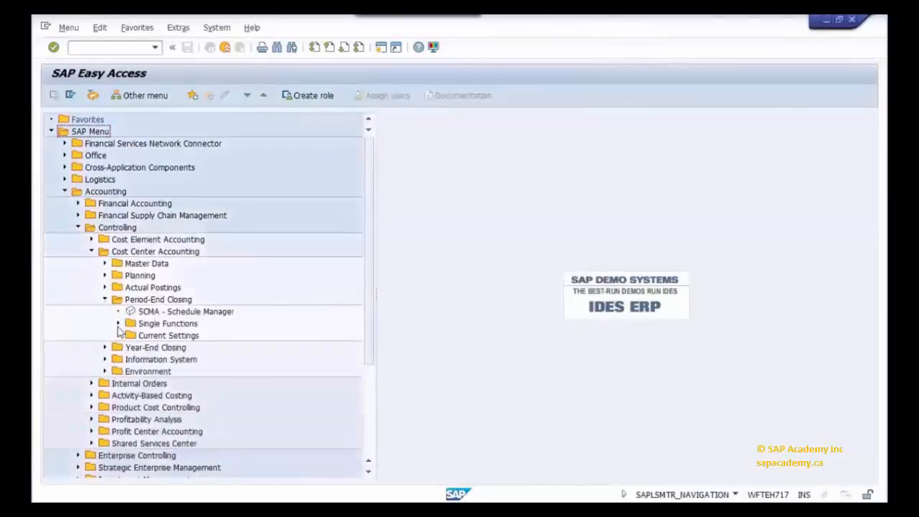
click(118, 324)
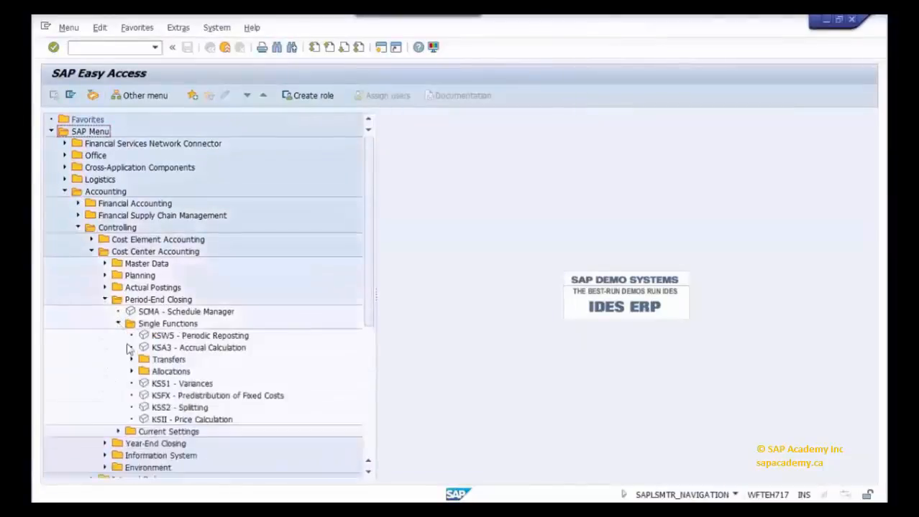
click(131, 372)
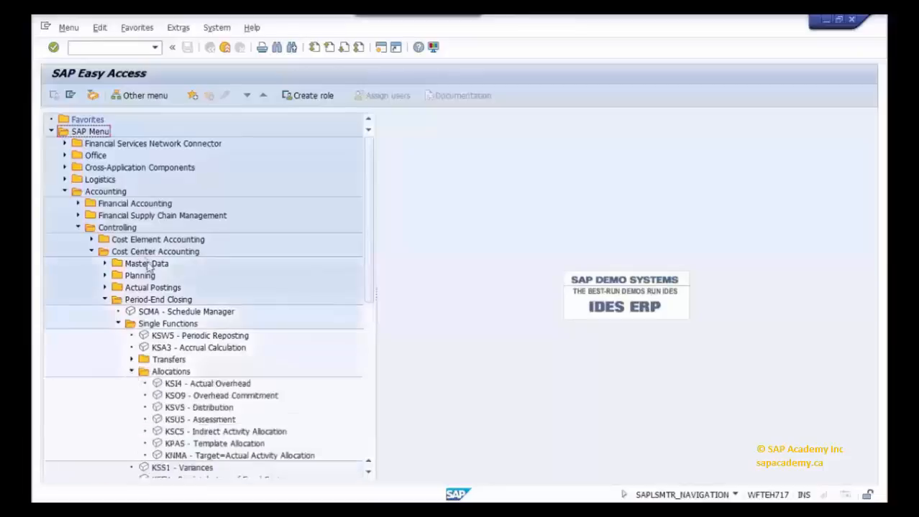
click(176, 422)
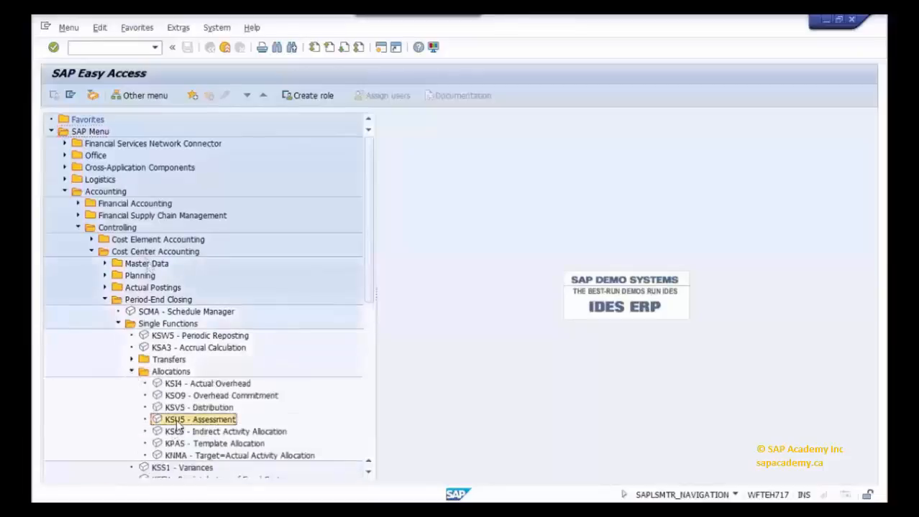
double_click(178, 421)
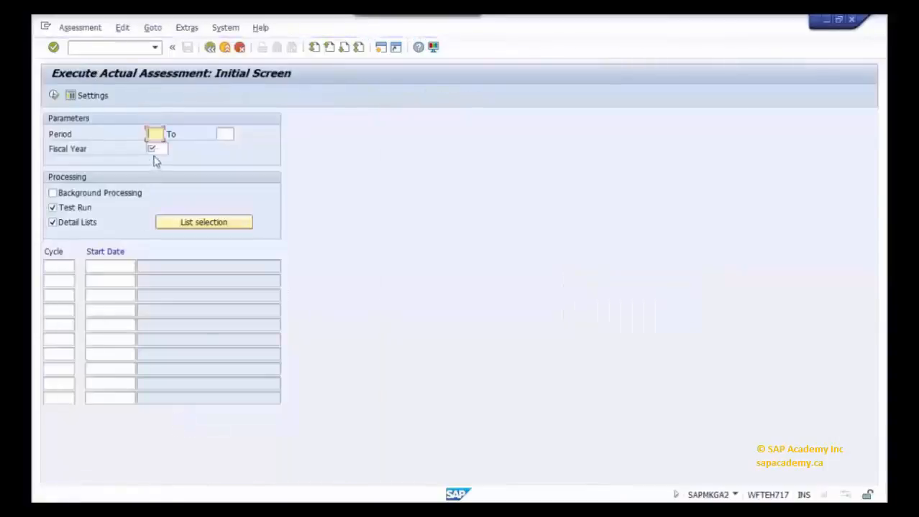
Set the actual assessment parameters to period 1 to 1 and fiscal year 2016
text(1)
click(225, 134)
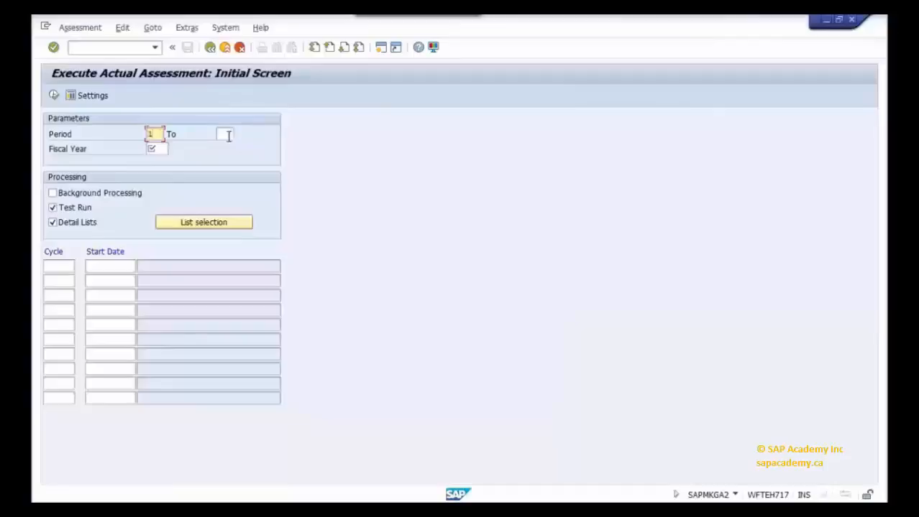
text(1)
click(162, 149)
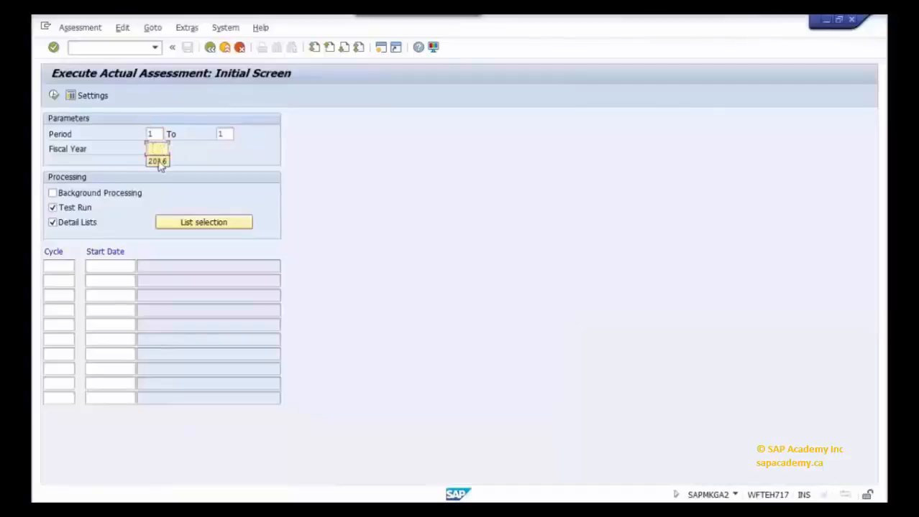
click(159, 162)
Start creating actual assessment cycle 1000_2 with start date 01.01.2015 and proceed to its header data
click(187, 28)
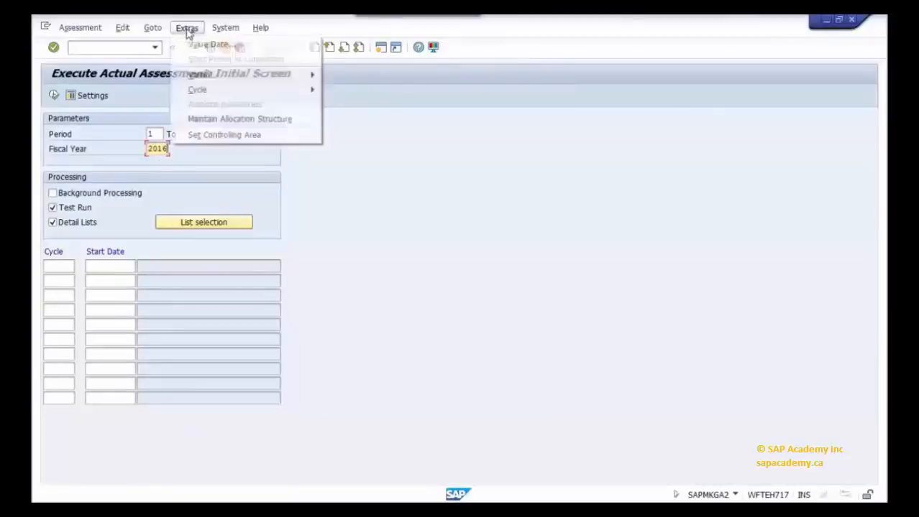
mouse_move(196, 91)
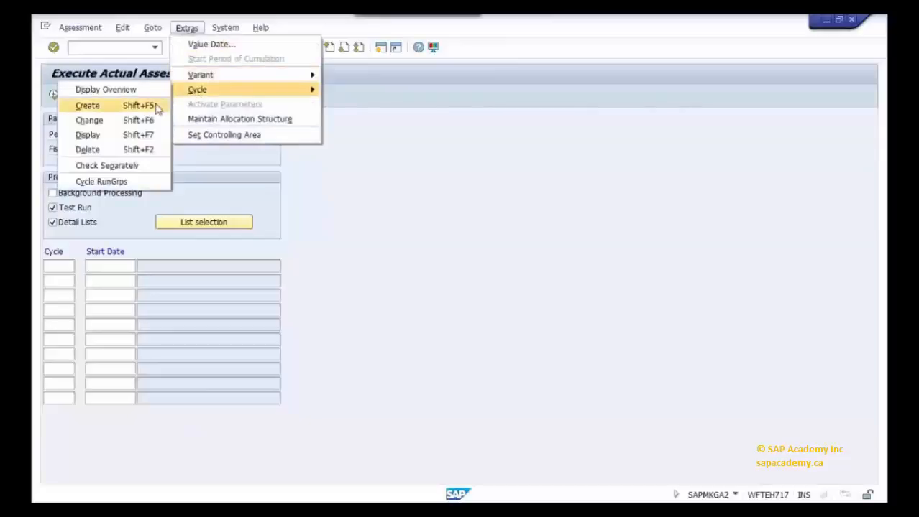
click(88, 106)
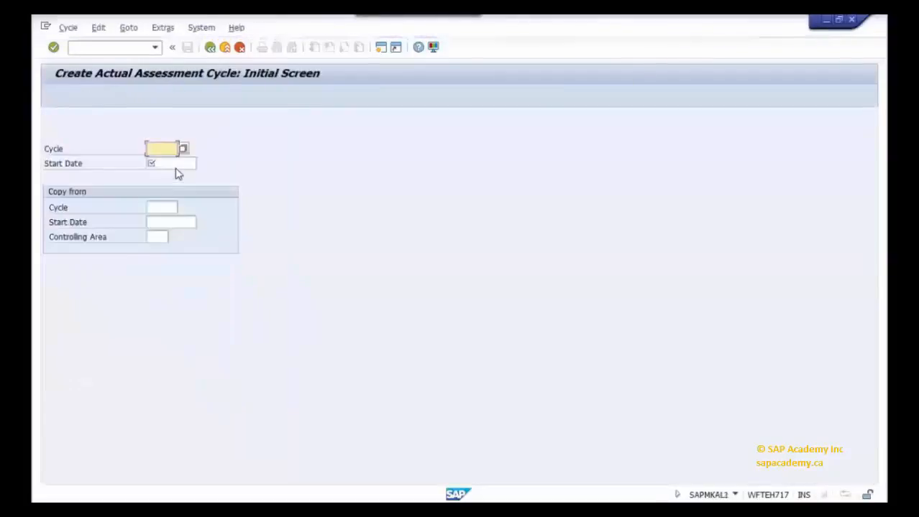
click(169, 152)
click(167, 162)
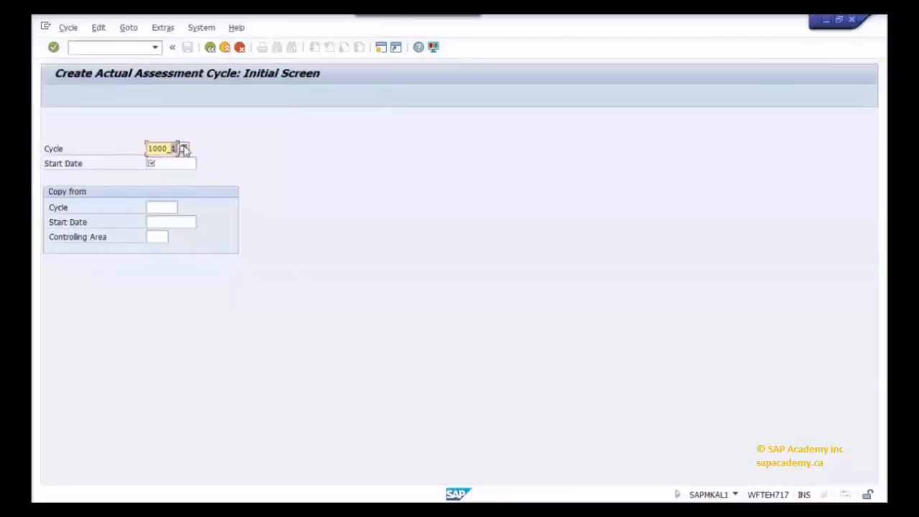
key(BackSpace)
text(2)
click(172, 163)
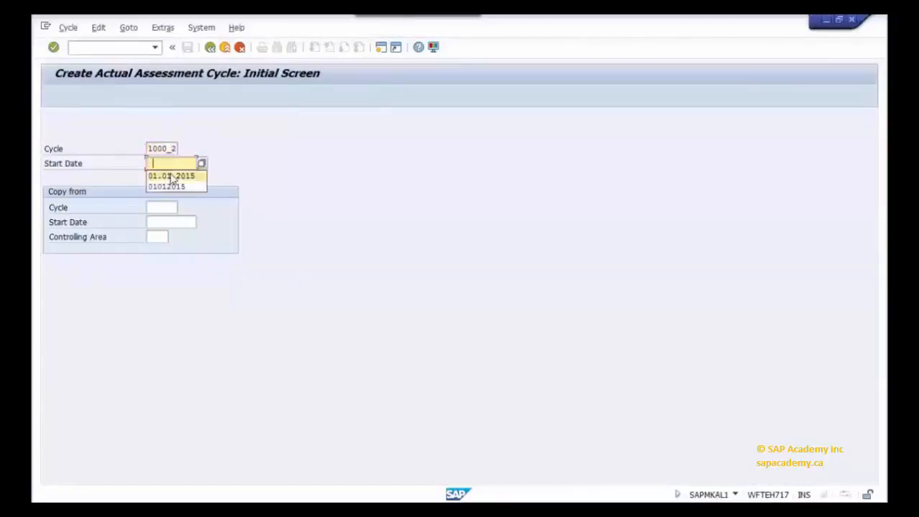
click(167, 174)
click(54, 48)
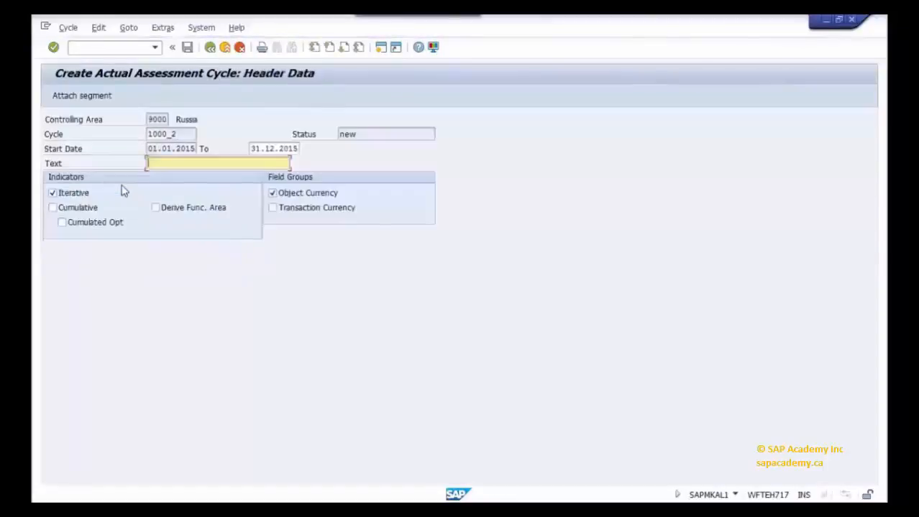
Enter "cost center 1000" as the cycle's text and set its end date to 31.12.9999
click(158, 165)
click(180, 176)
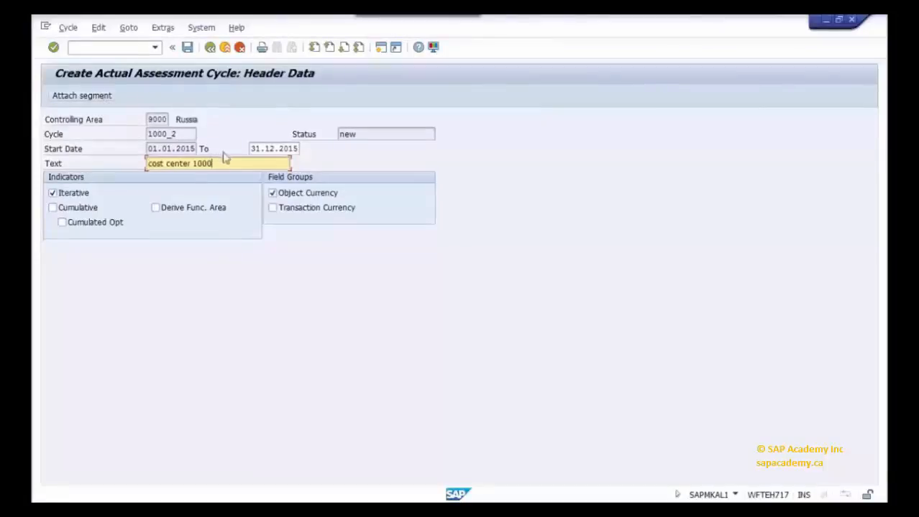
double_click(256, 148)
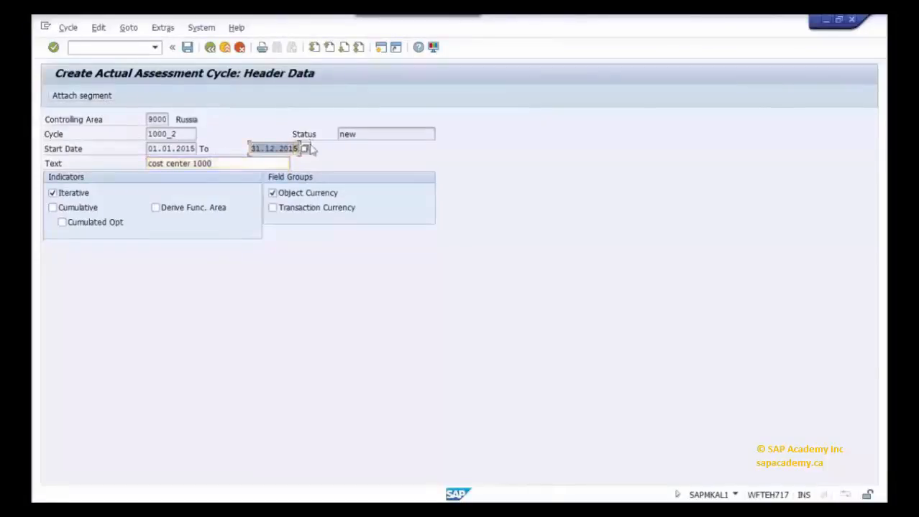
key(BackSpace)
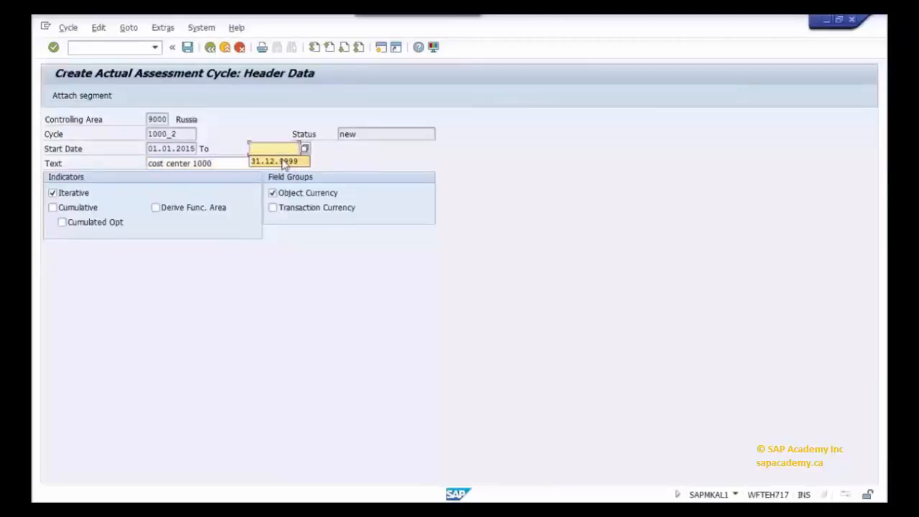
click(283, 162)
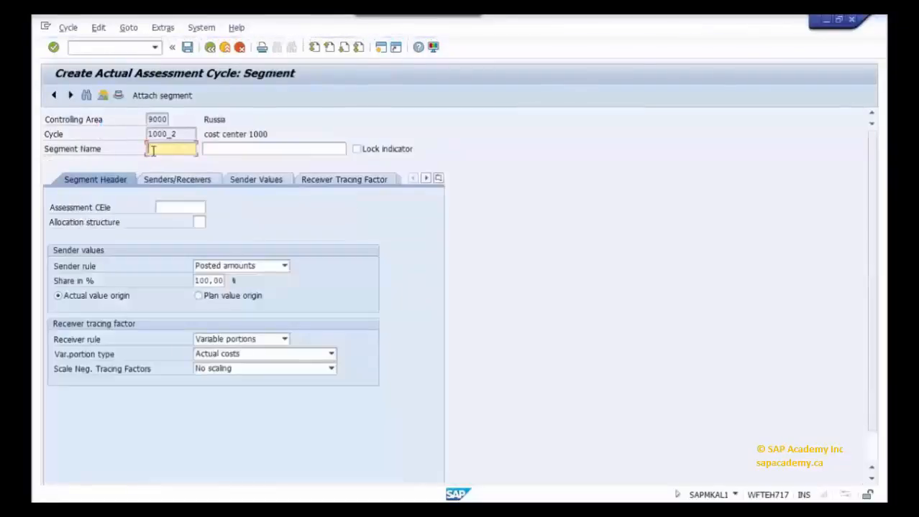
Attach a segment to the cycle with name 1 and description 1000
text(1)
click(215, 149)
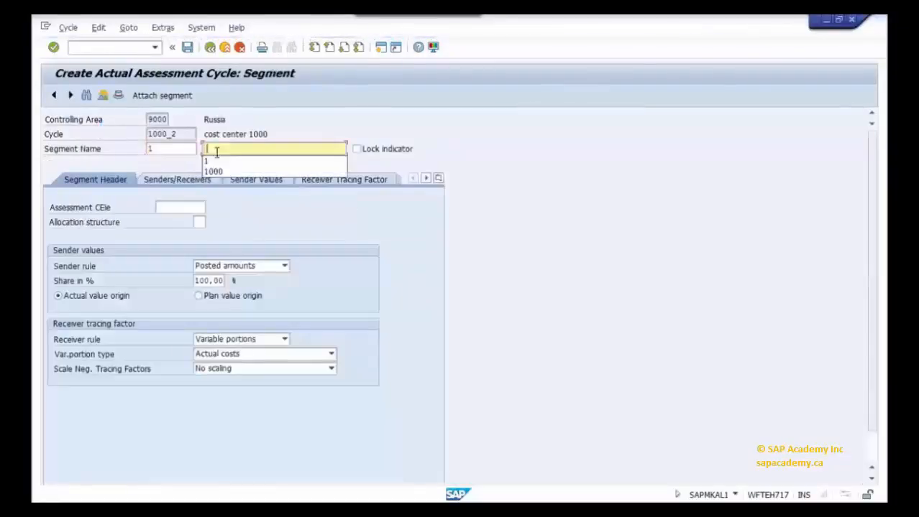
click(214, 171)
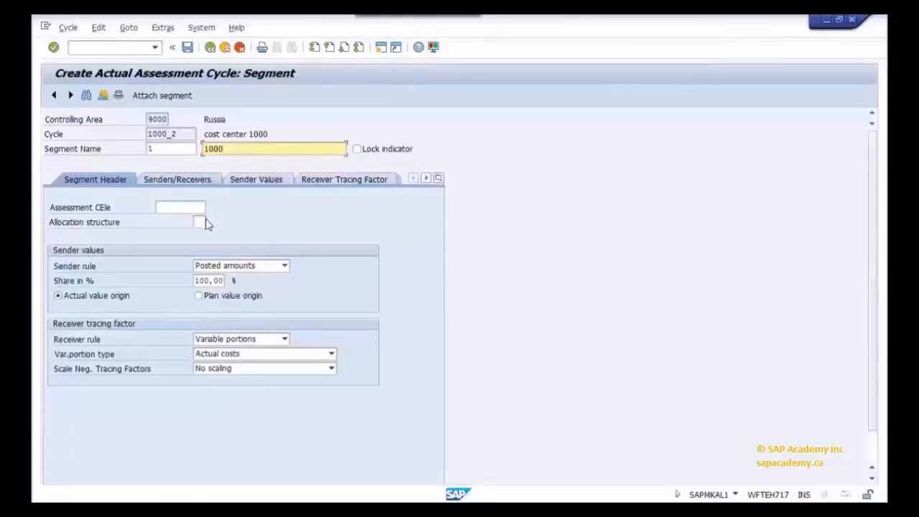
Look up the available assessment cost elements for the segment header
click(186, 208)
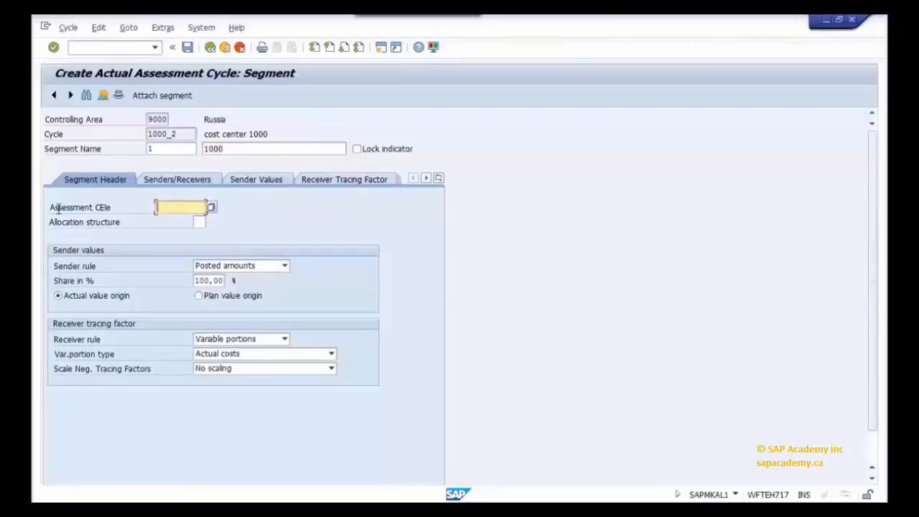
drag(52, 209, 117, 206)
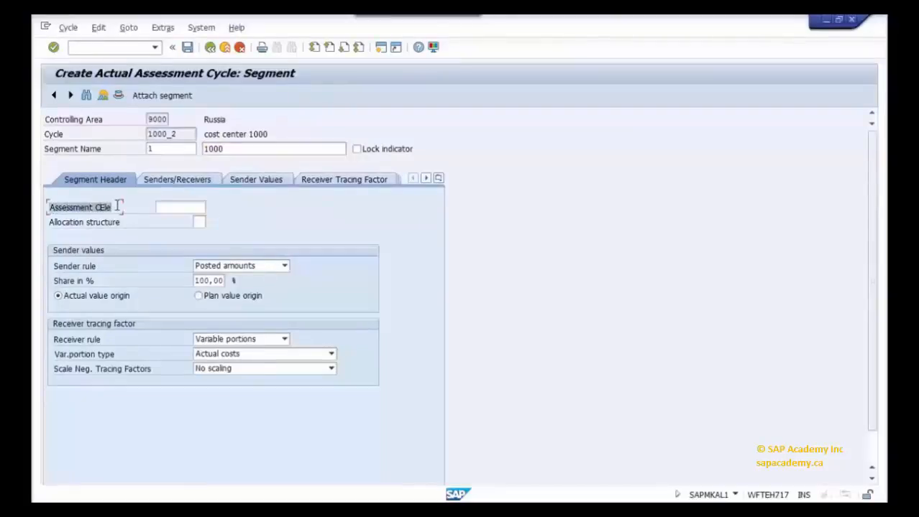
click(169, 207)
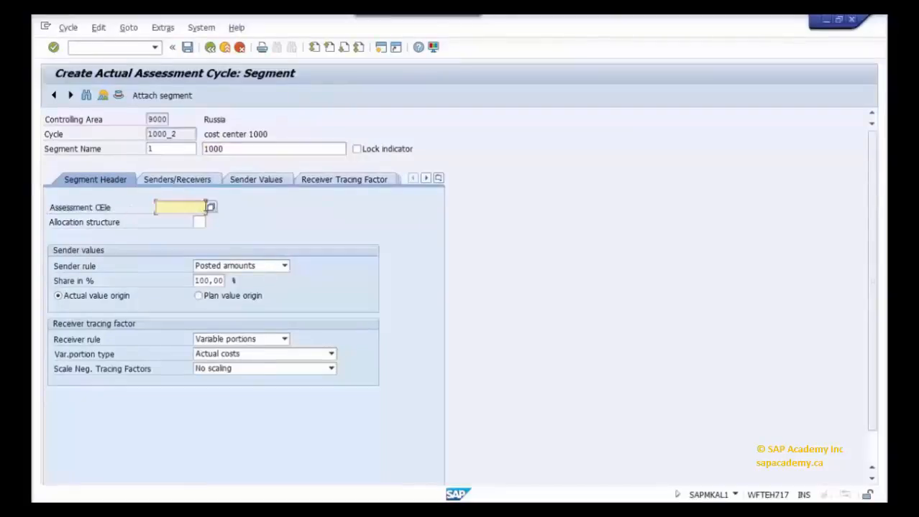
click(214, 209)
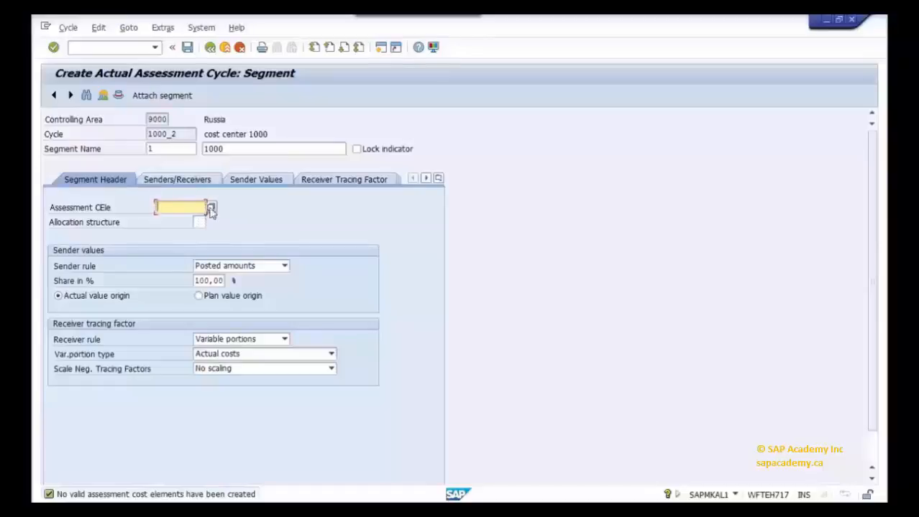
In a new session, open KA06 - Create Secondary from Controlling, Cost Element Accounting, Master Data, Cost Element, Individual Processing
click(385, 55)
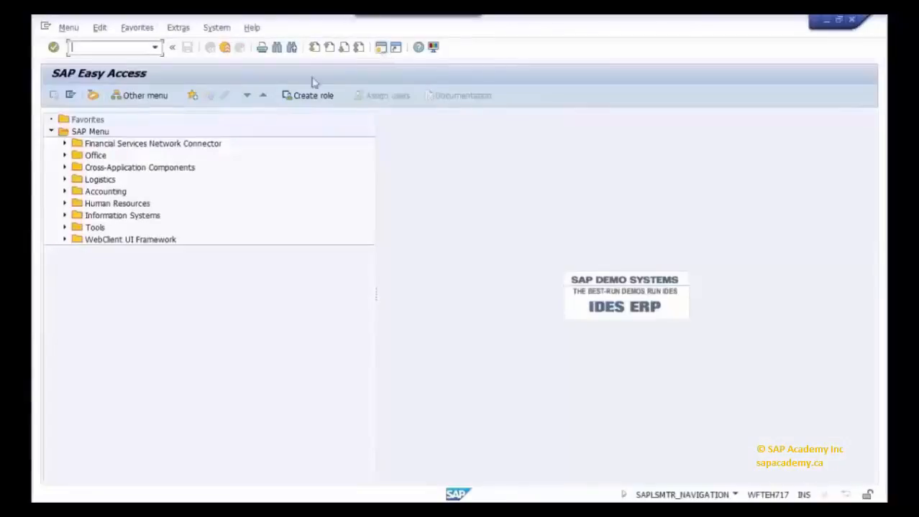
click(64, 192)
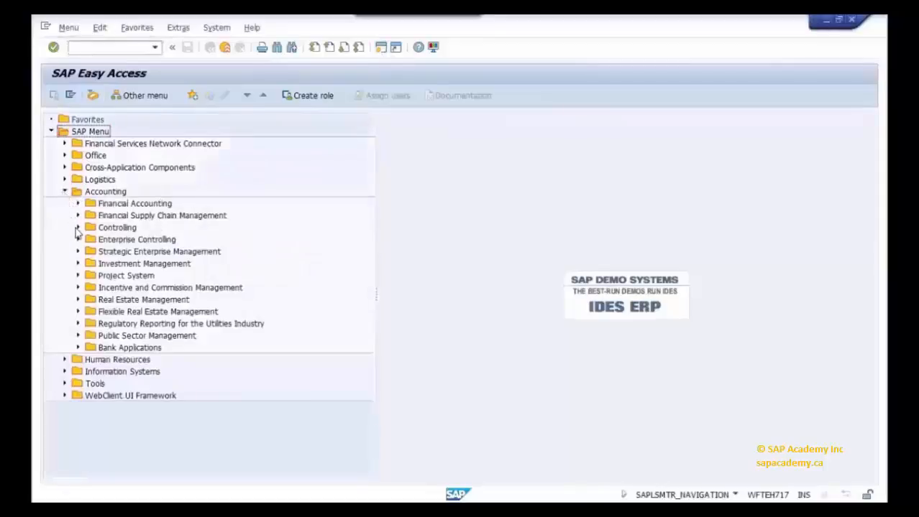
click(78, 228)
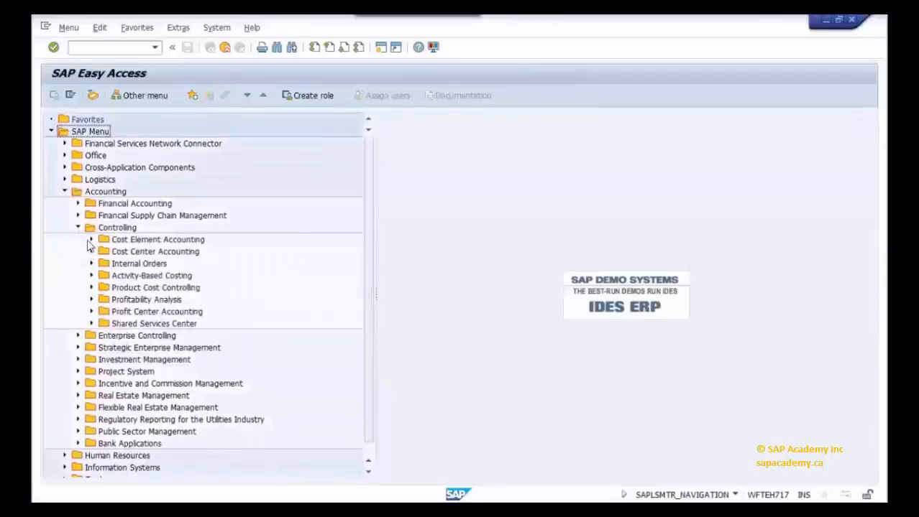
click(91, 240)
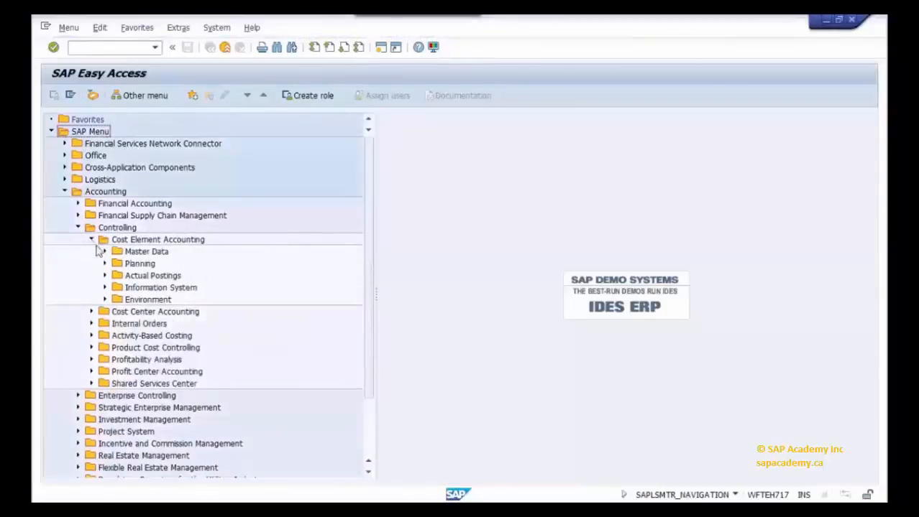
click(104, 252)
click(118, 265)
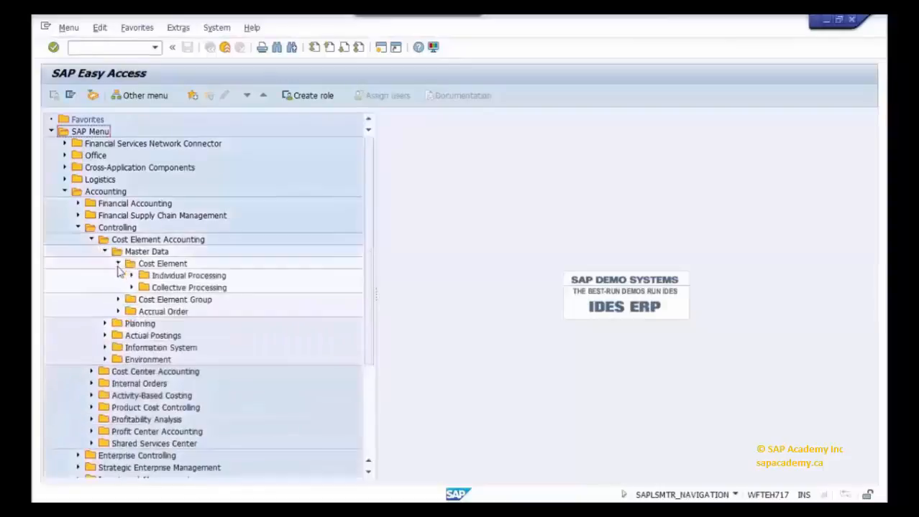
click(131, 277)
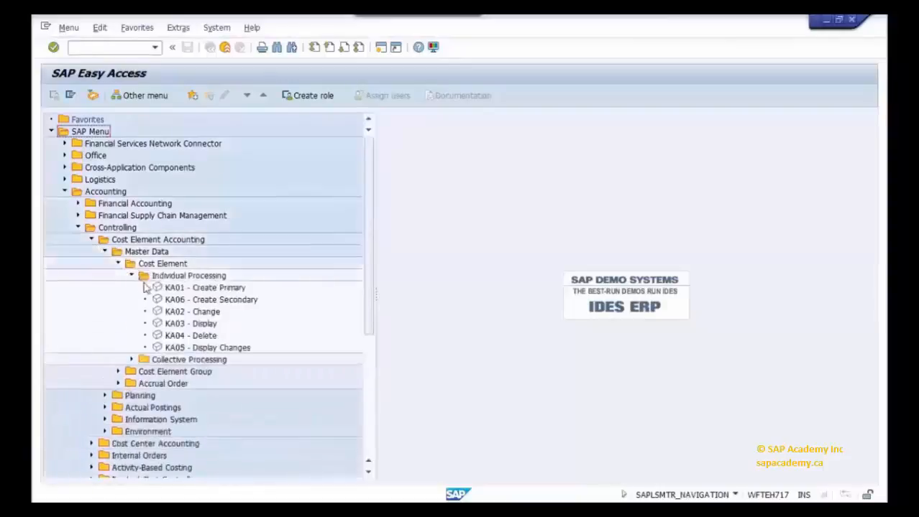
click(184, 302)
double_click(184, 301)
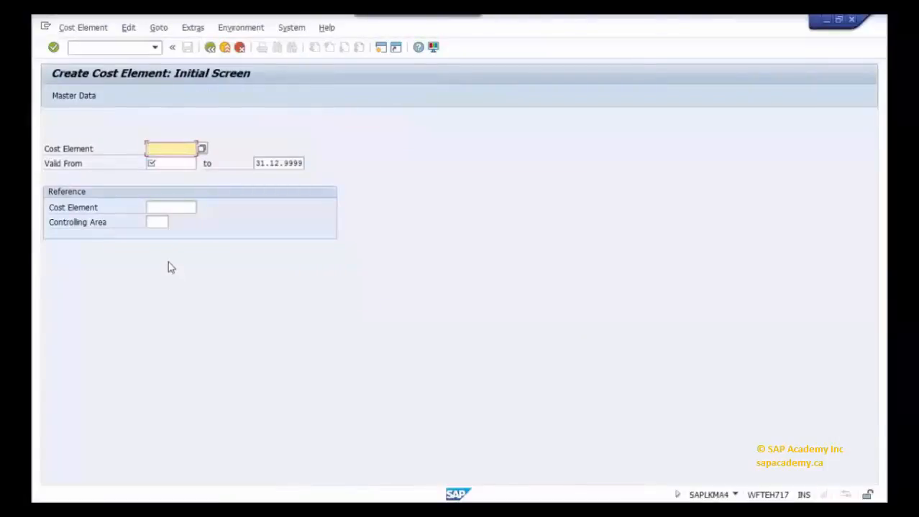
text(3)
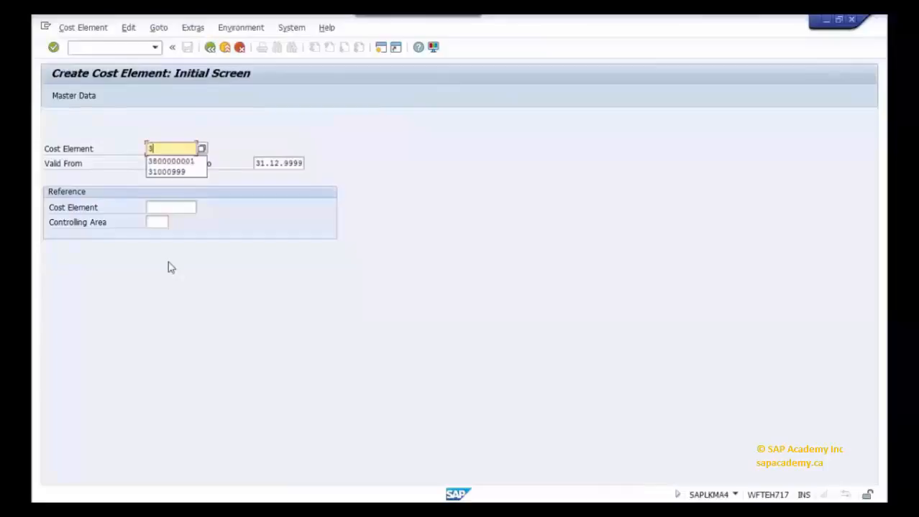
text(8)
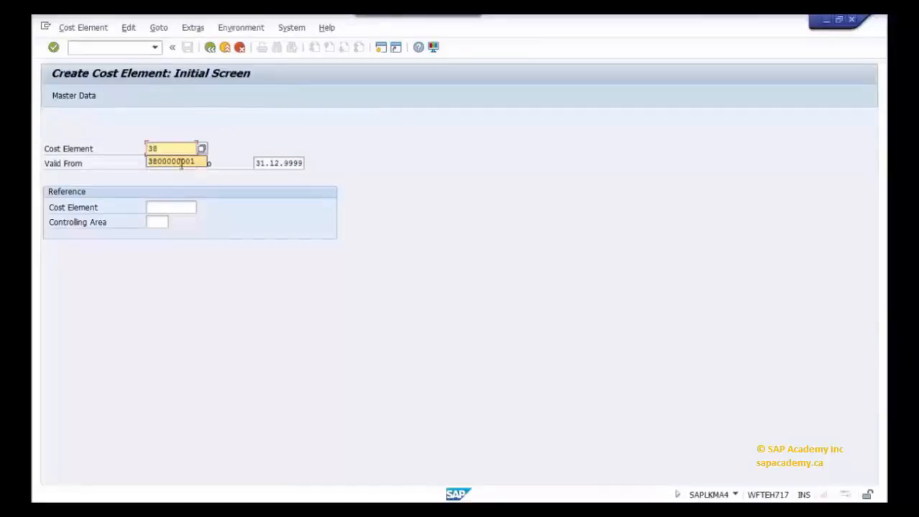
click(181, 162)
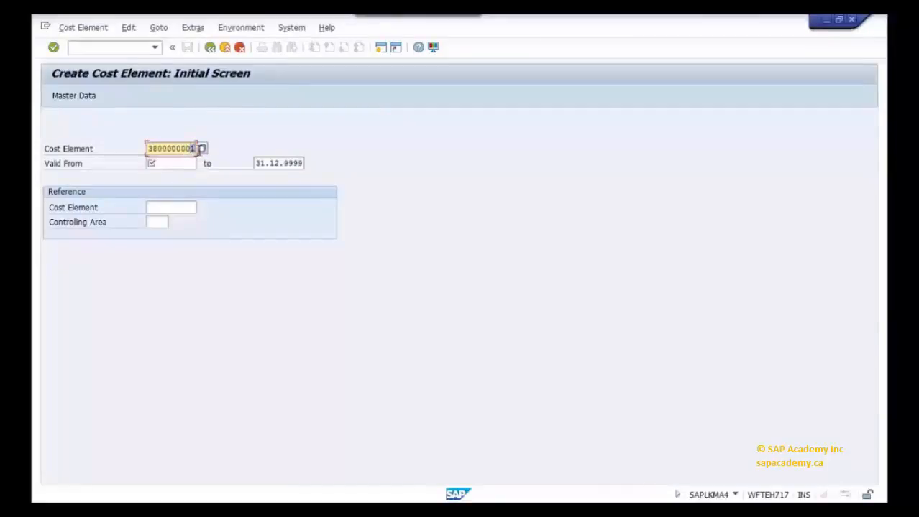
click(177, 165)
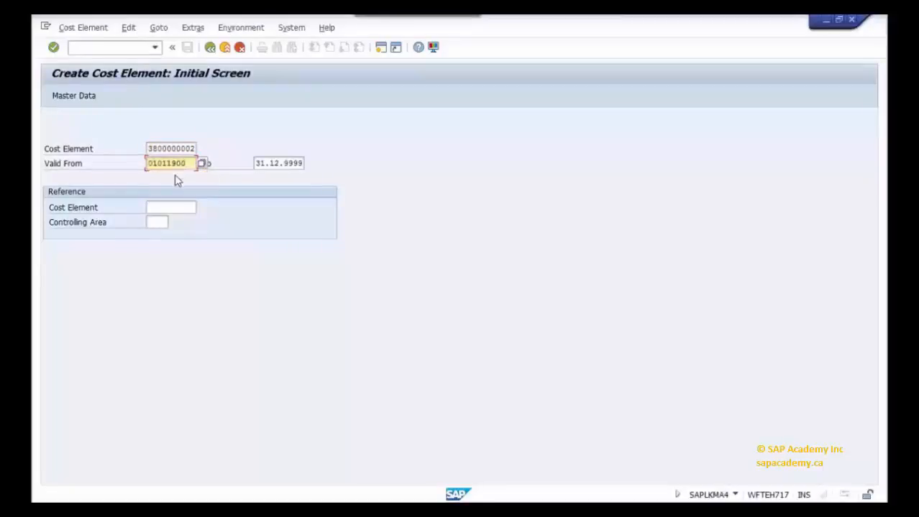
click(63, 98)
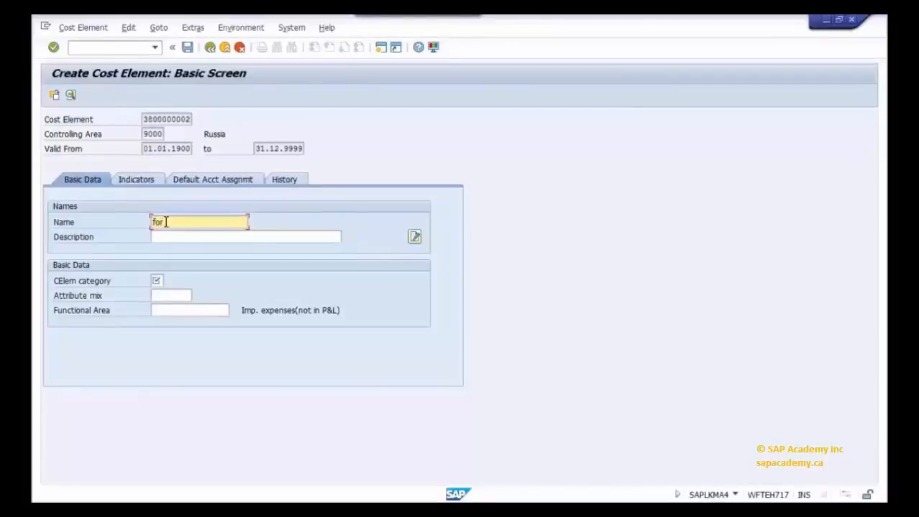
Enter "for cycle KSU5" as the cost element's name and copy it into the description
text(Ev)
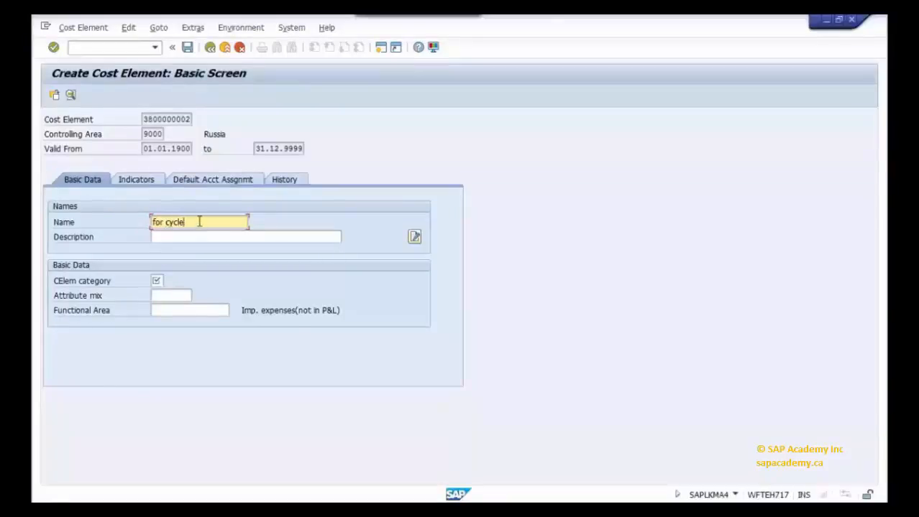
text(cle)
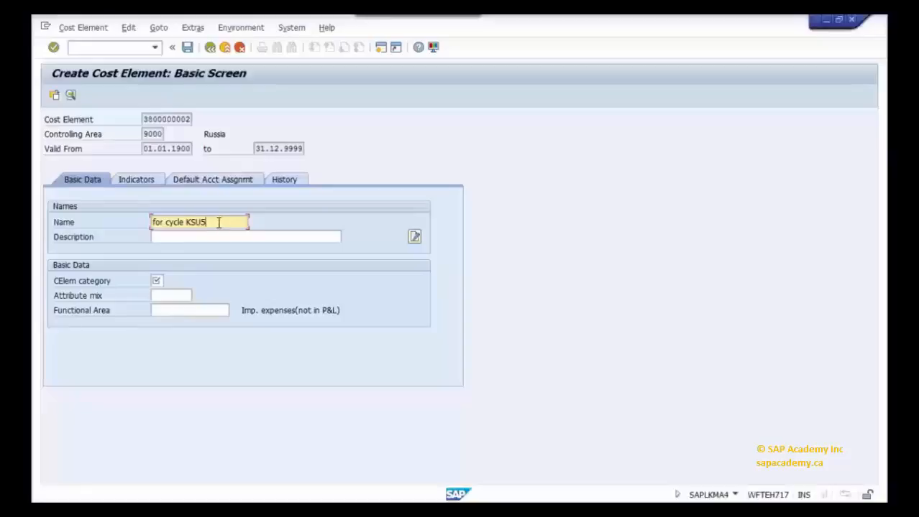
drag(206, 223, 155, 227)
key(ctrl+c)
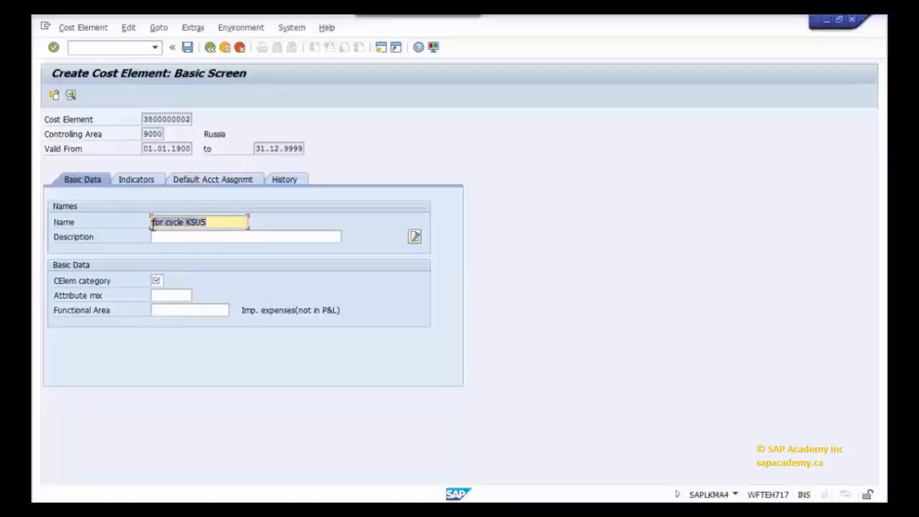
click(167, 236)
key(Return)
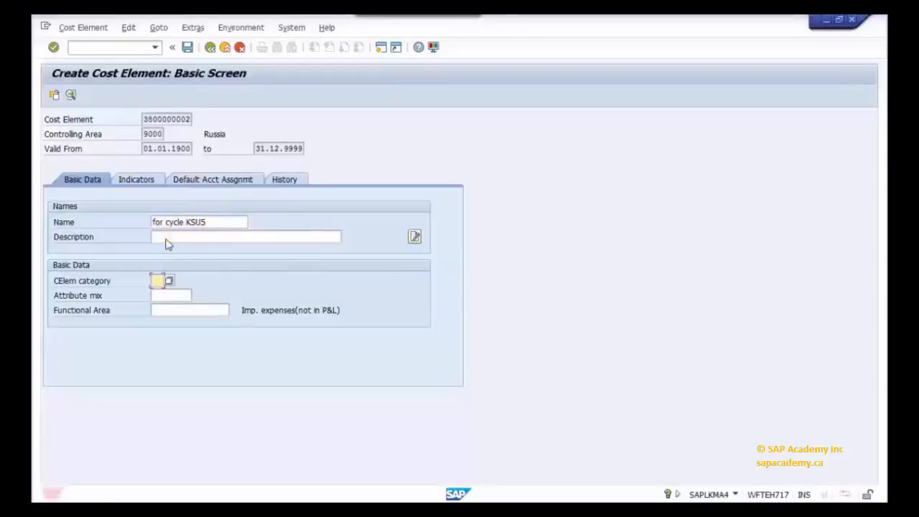
click(168, 236)
key(ctrl+v)
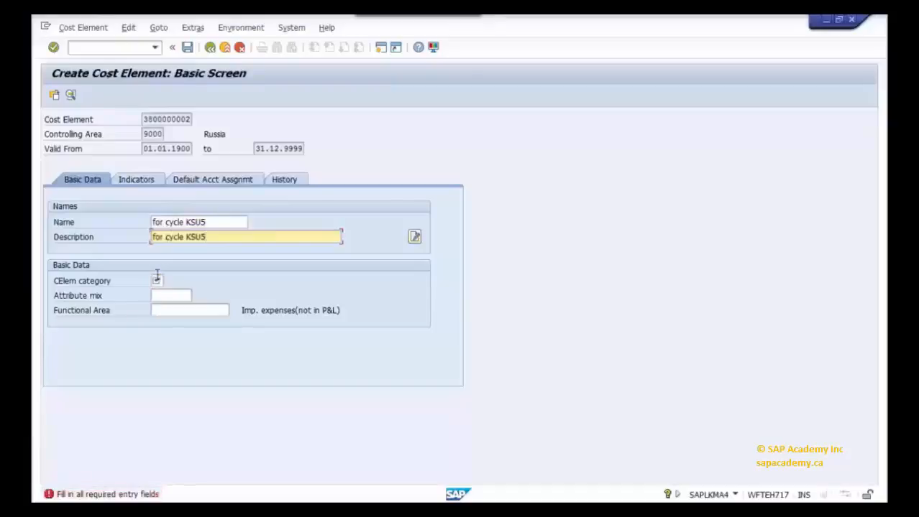
Assign category 42 Assessment to the cost element, check its indicators and history, and save it
click(157, 280)
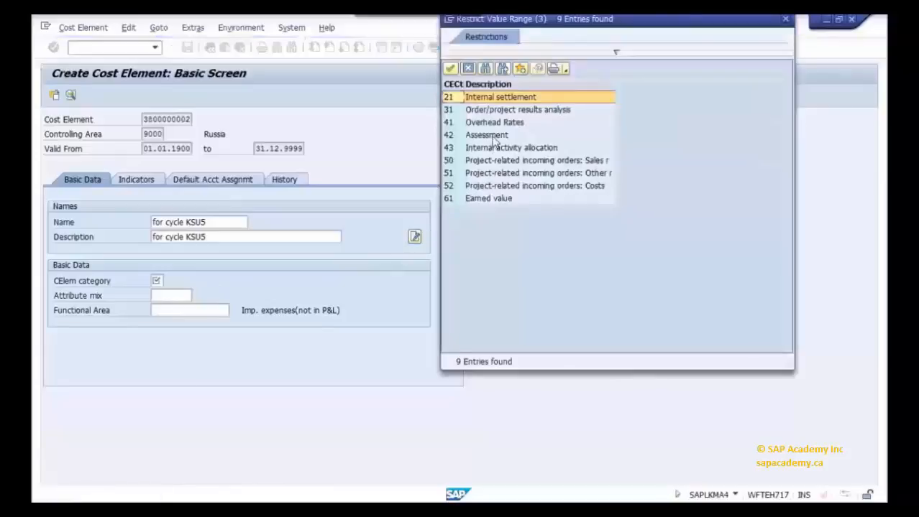
click(495, 138)
double_click(494, 137)
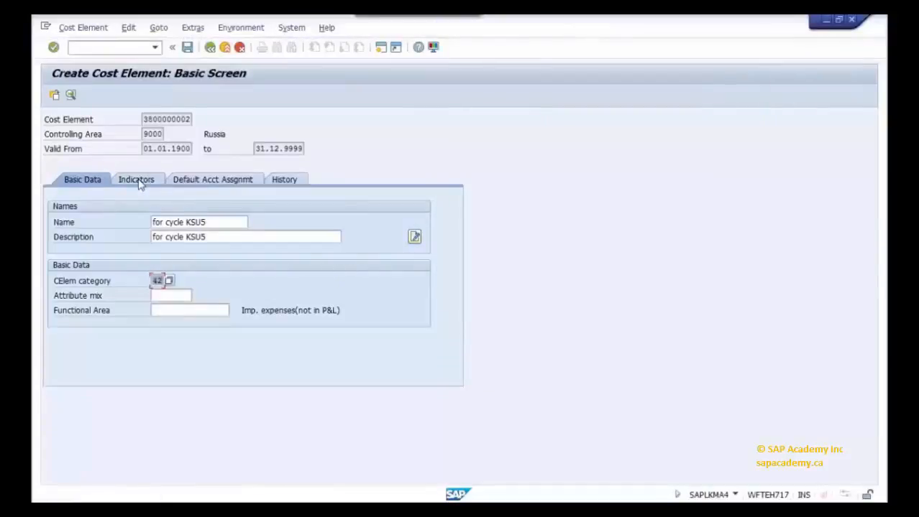
click(190, 181)
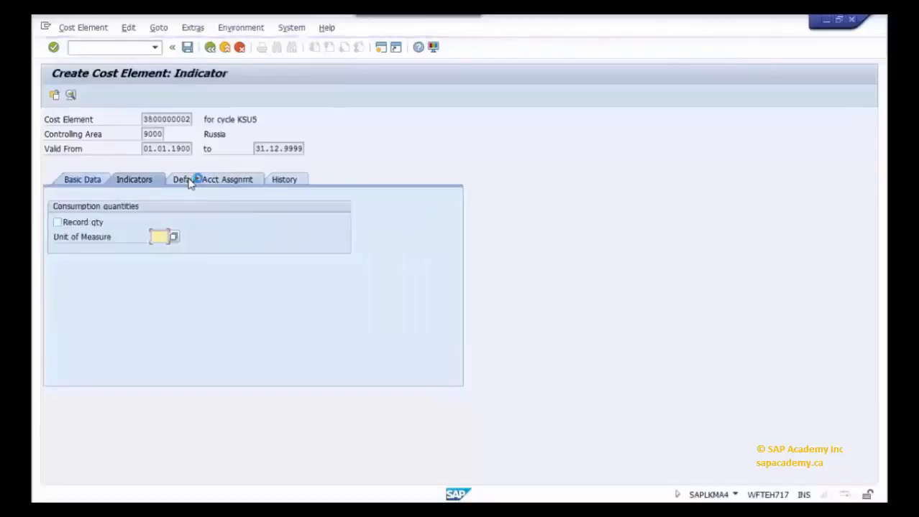
click(285, 181)
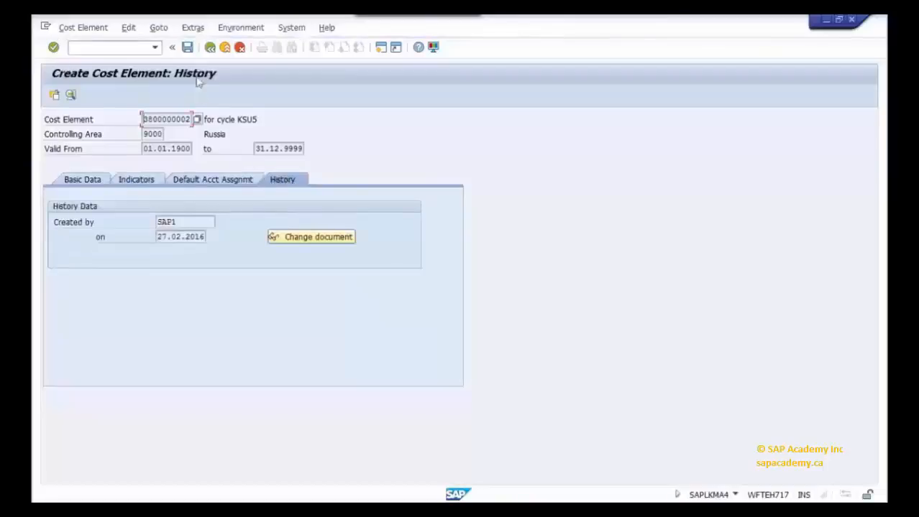
click(187, 47)
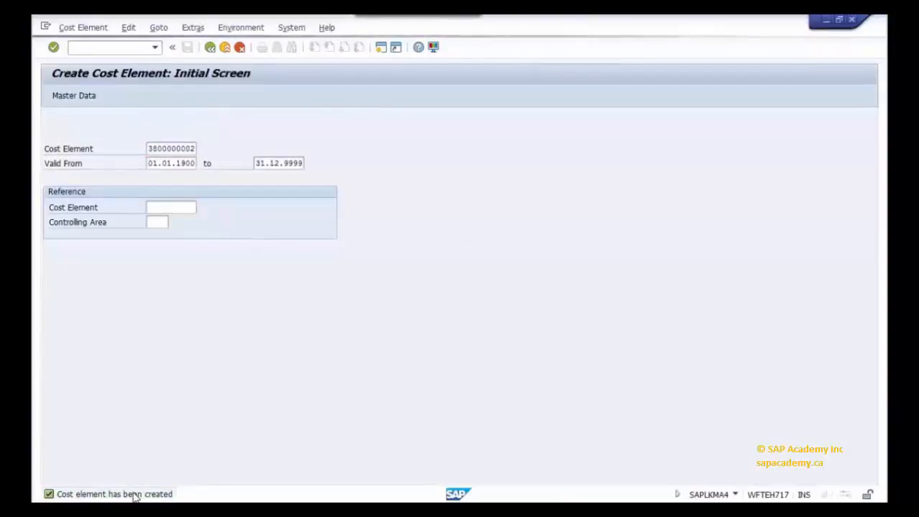
Read the details of the system message for the saved cost element and exit cost element creation
double_click(135, 496)
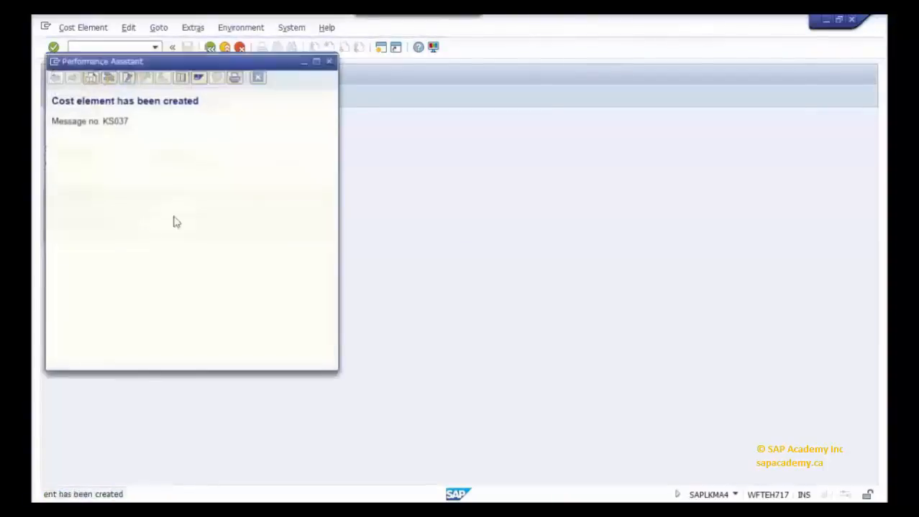
triple_click(86, 100)
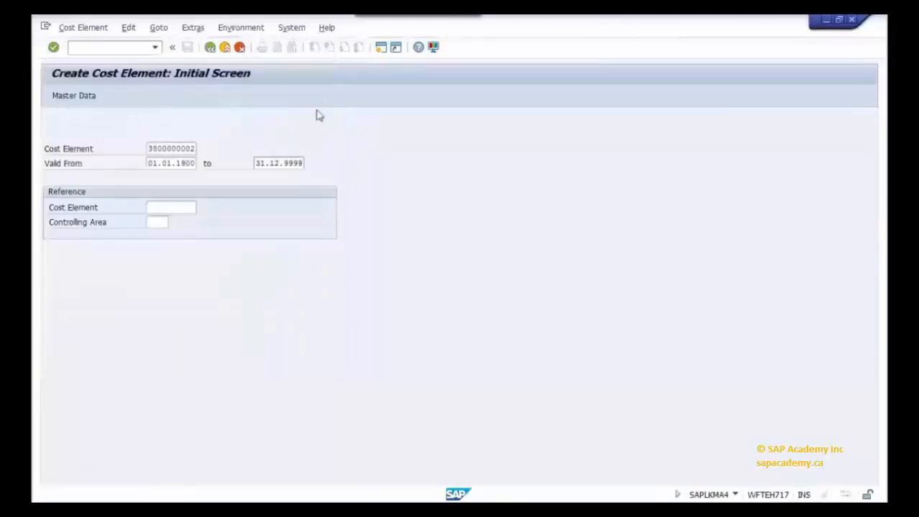
click(225, 47)
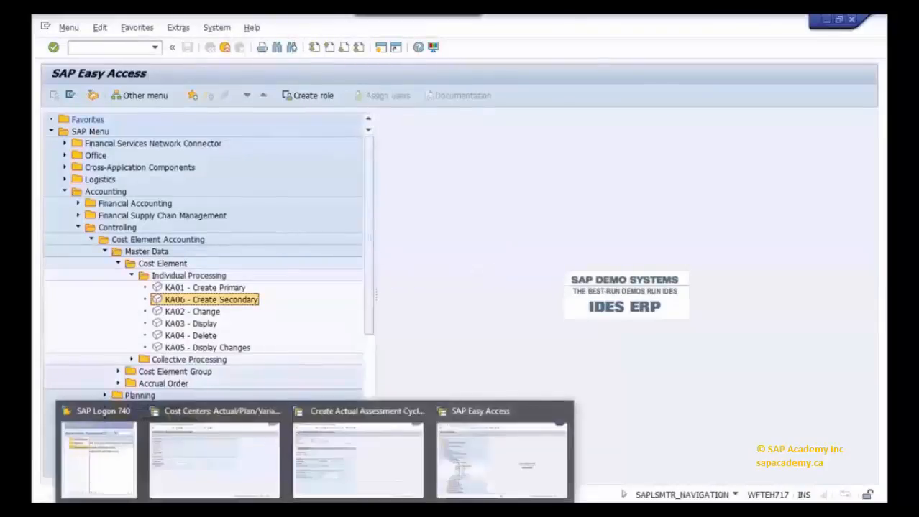
click(322, 488)
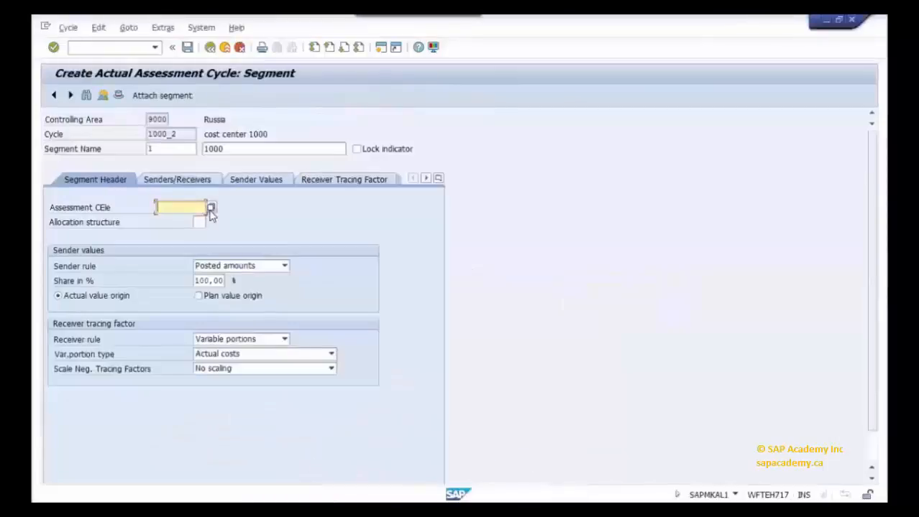
click(211, 208)
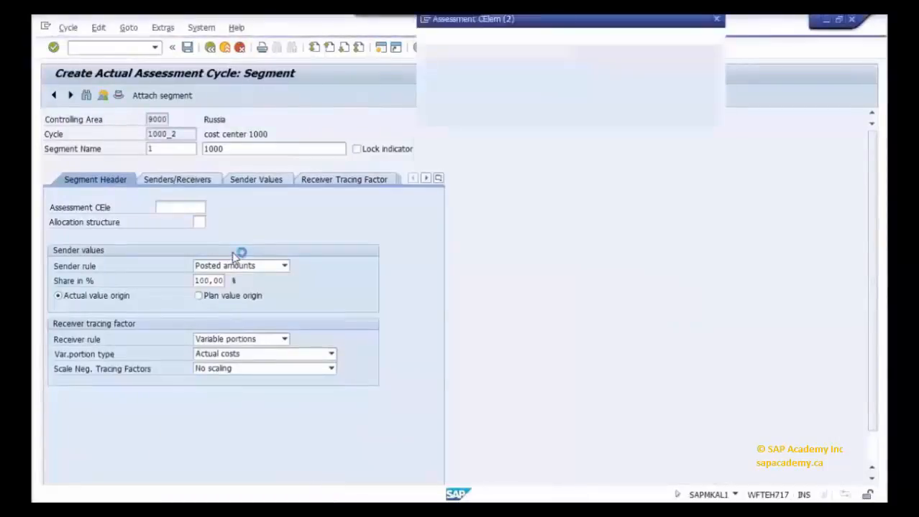
double_click(445, 100)
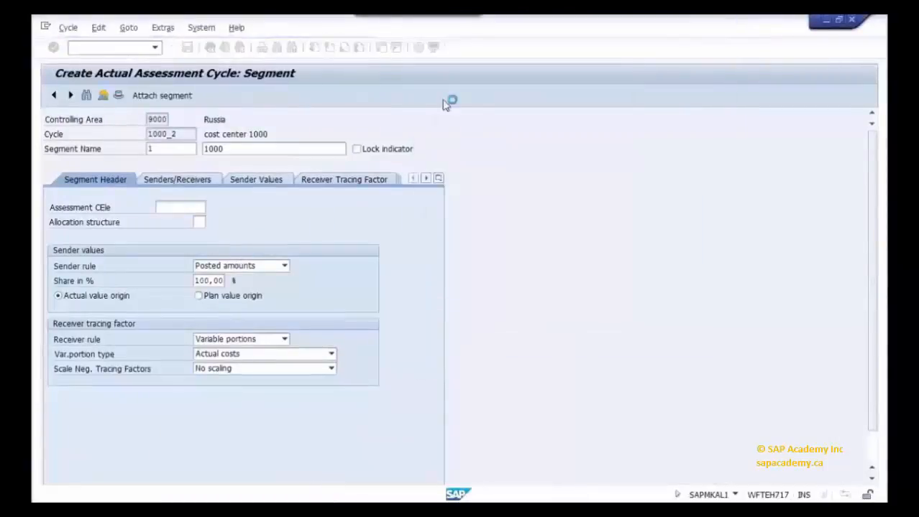
Set the segment's variable portion type to Actual Statistical Key Figures, keeping Posted amounts, Variable portions, No scaling and Actual value origin
click(276, 267)
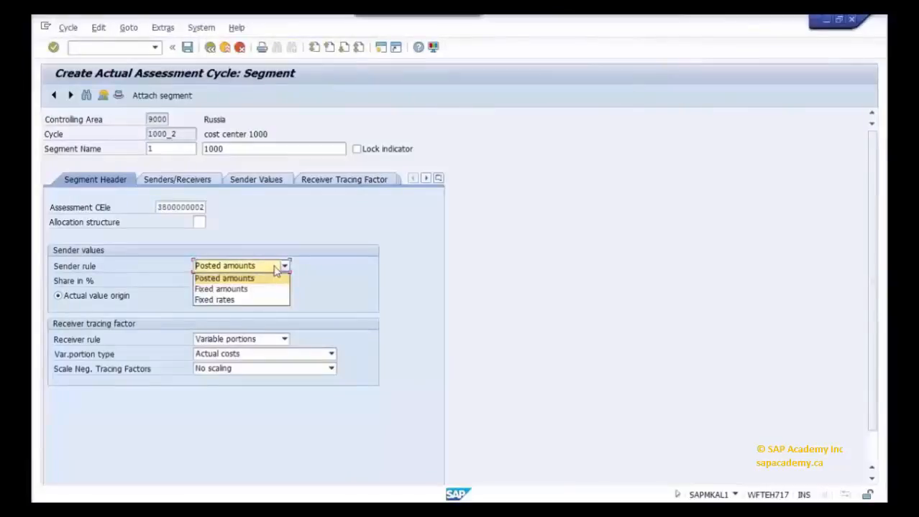
click(269, 284)
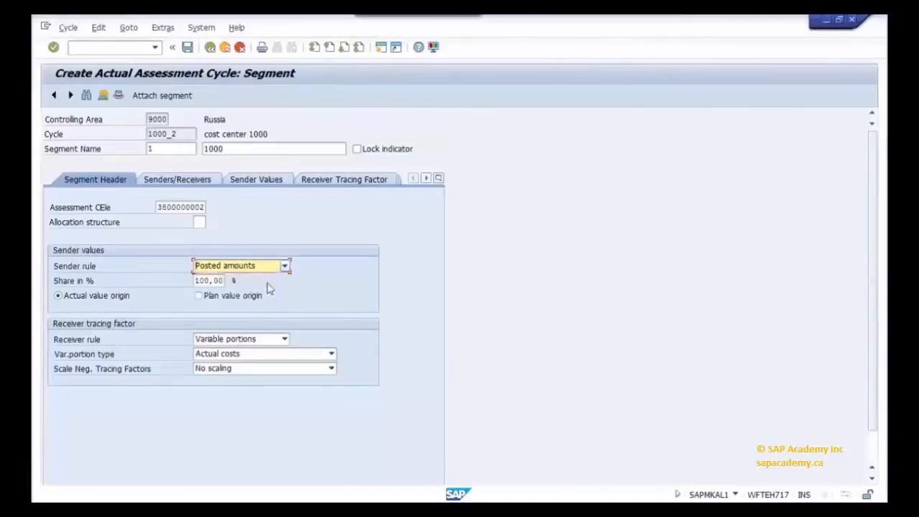
click(269, 340)
click(267, 344)
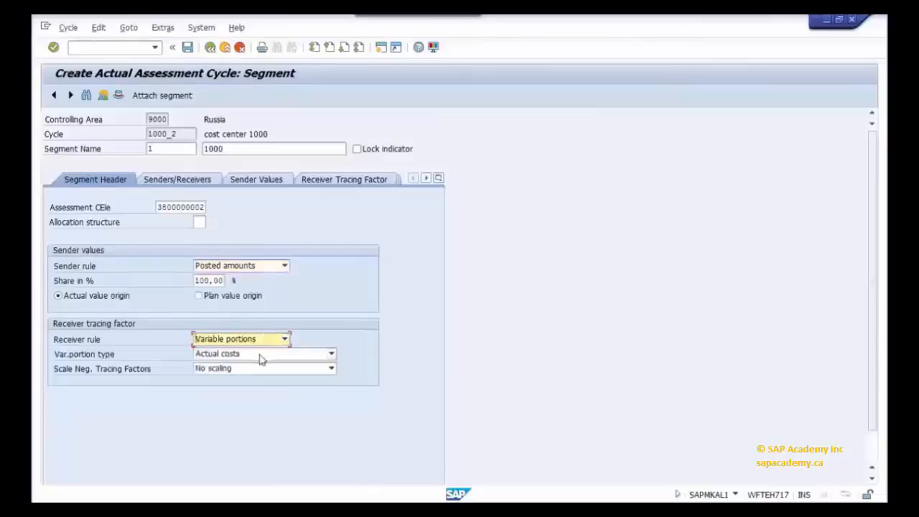
click(260, 355)
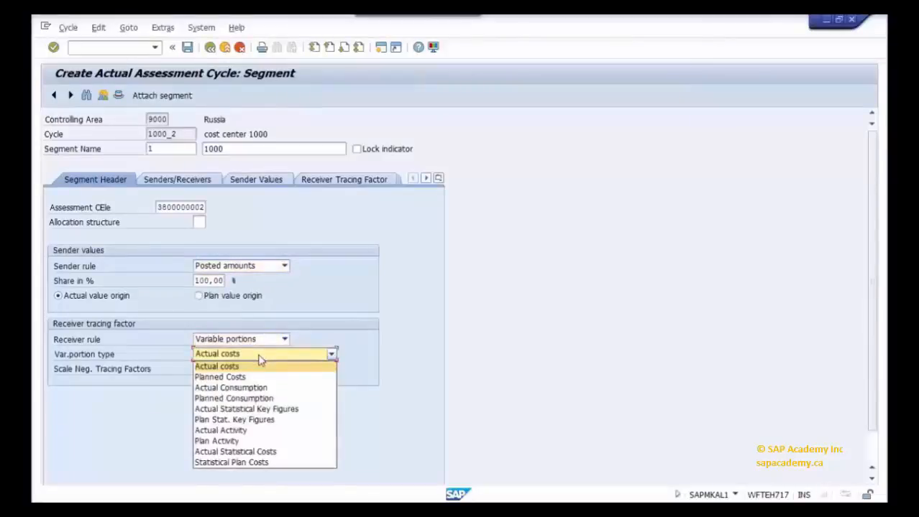
click(248, 409)
key(Return)
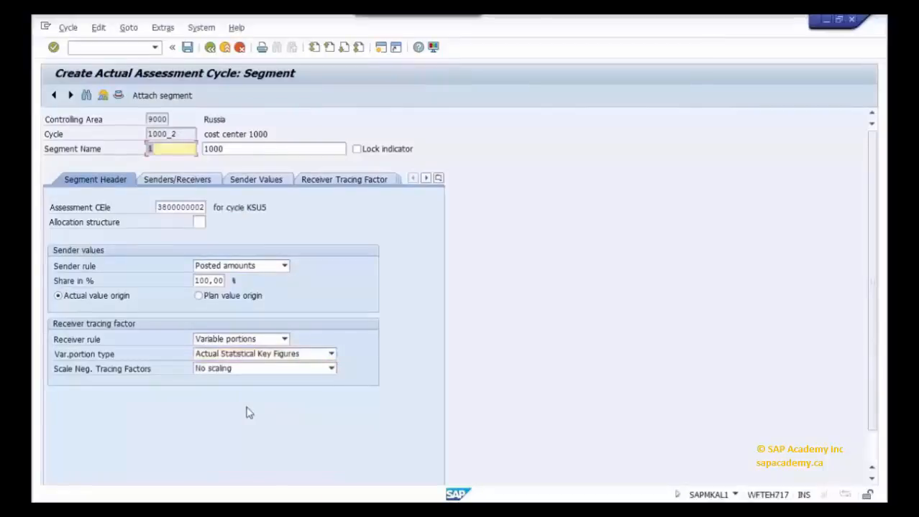
click(254, 370)
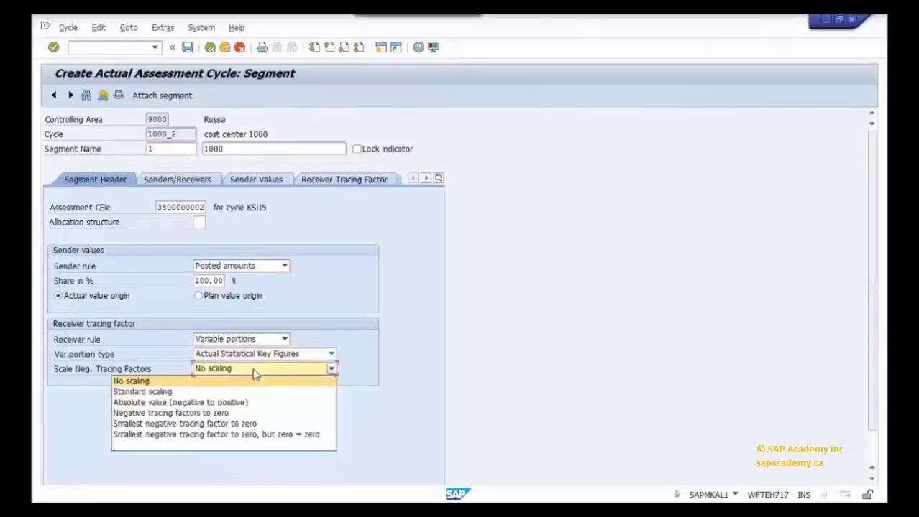
click(254, 370)
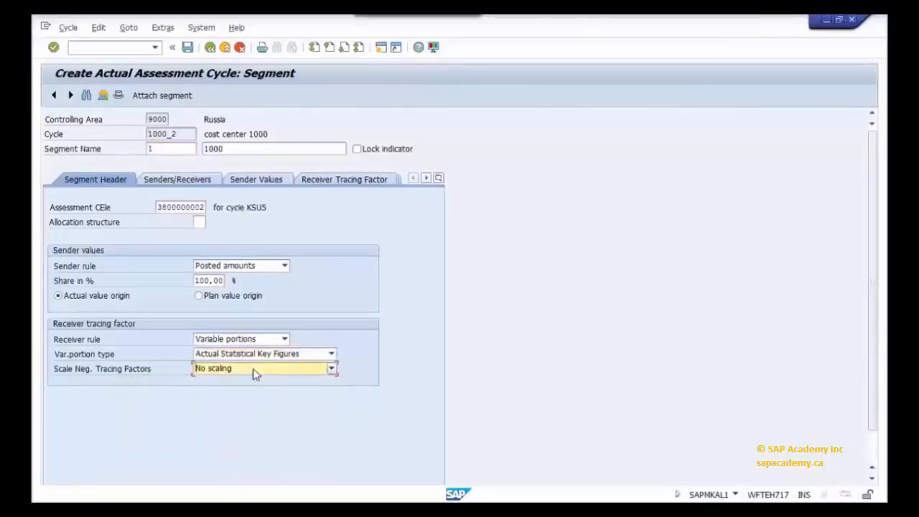
click(87, 298)
Enter cost center 1000 as the sender in the segment's senders and receivers
click(204, 180)
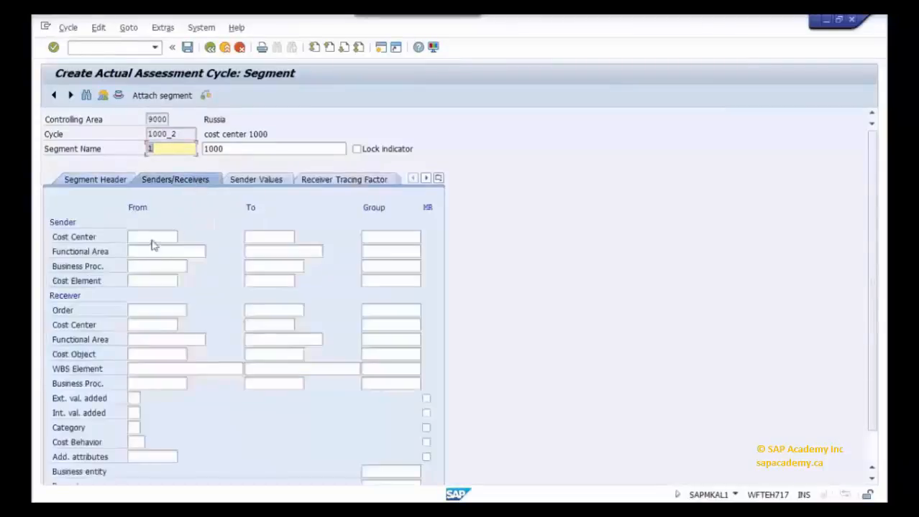
click(154, 237)
click(153, 236)
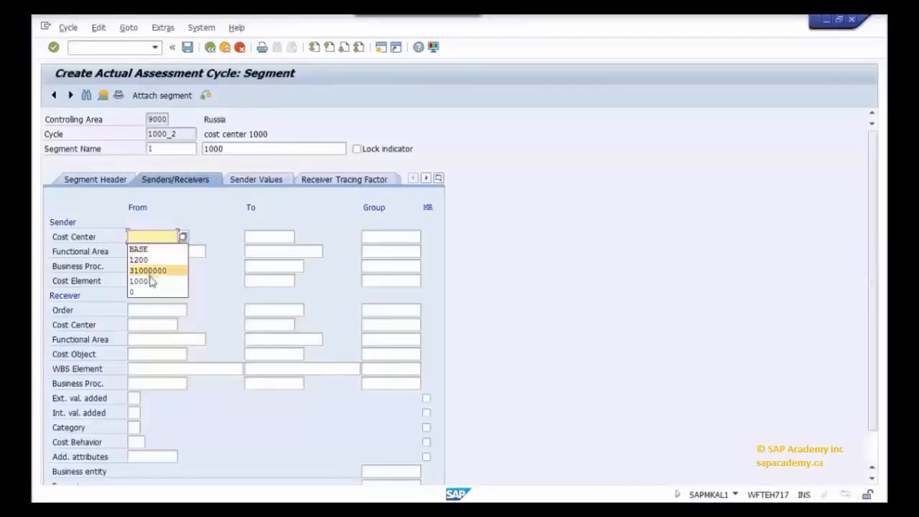
click(140, 281)
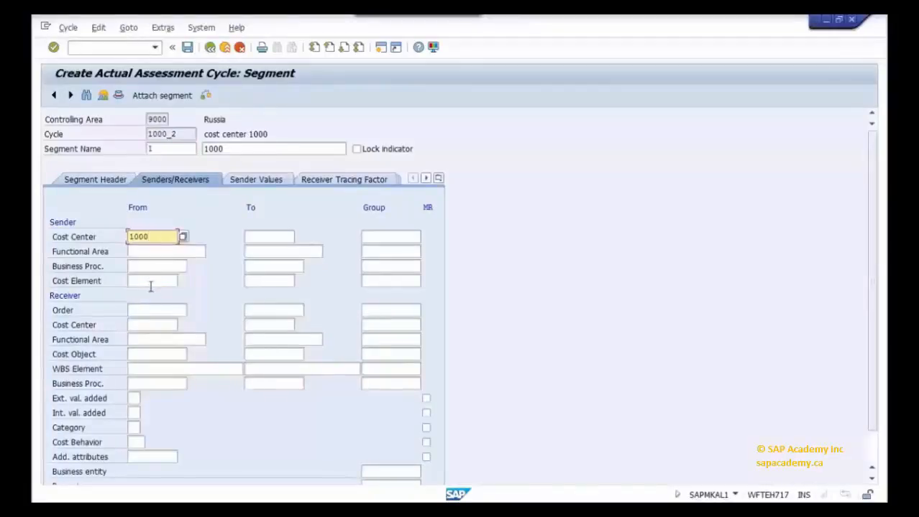
Limit the sender cost elements to the range 31000000 to 35999999
click(150, 281)
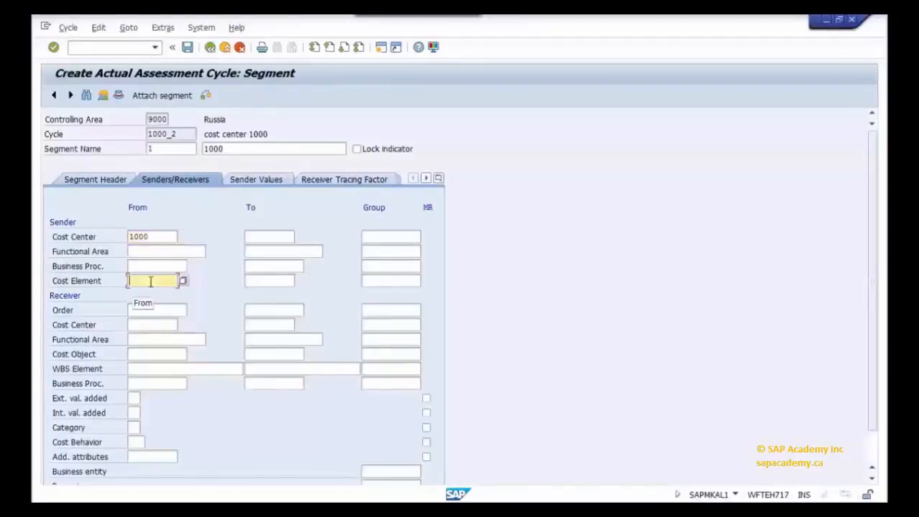
click(150, 281)
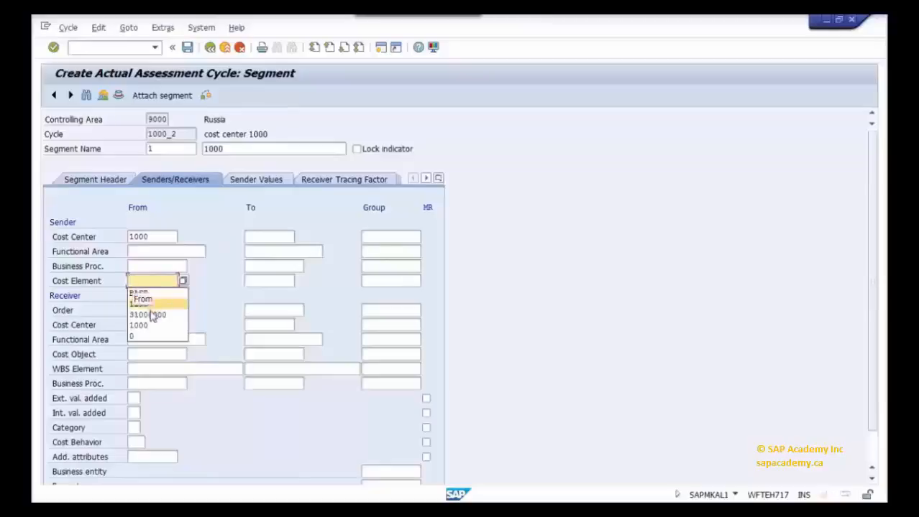
click(149, 313)
click(263, 282)
click(263, 281)
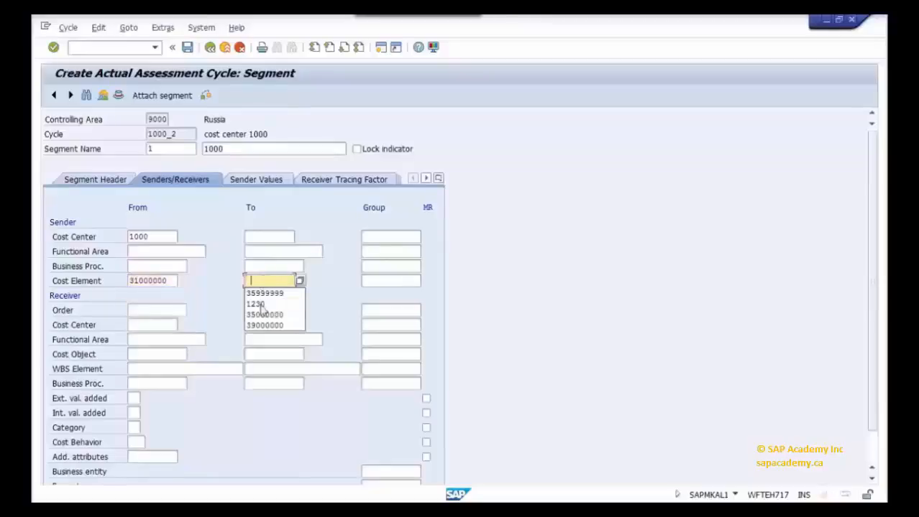
click(264, 302)
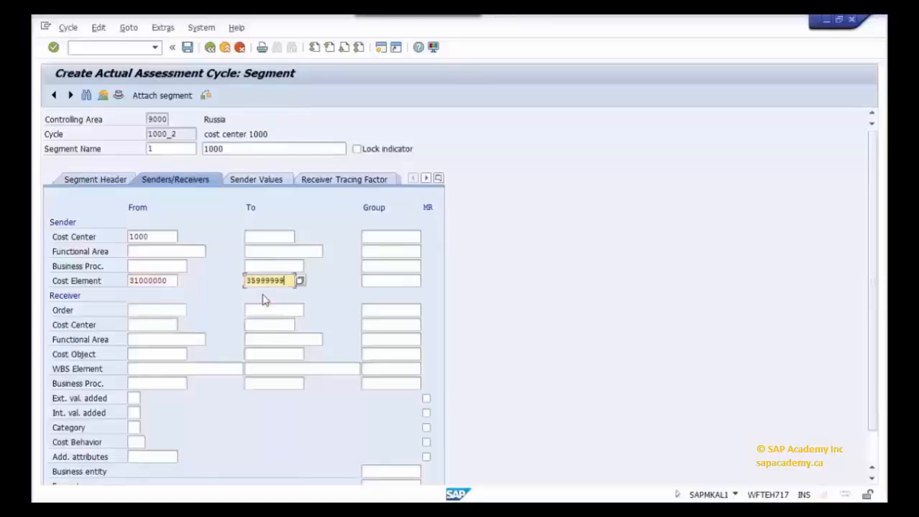
Enter the receiver cost center range from 1200 to 1230
click(148, 325)
click(150, 326)
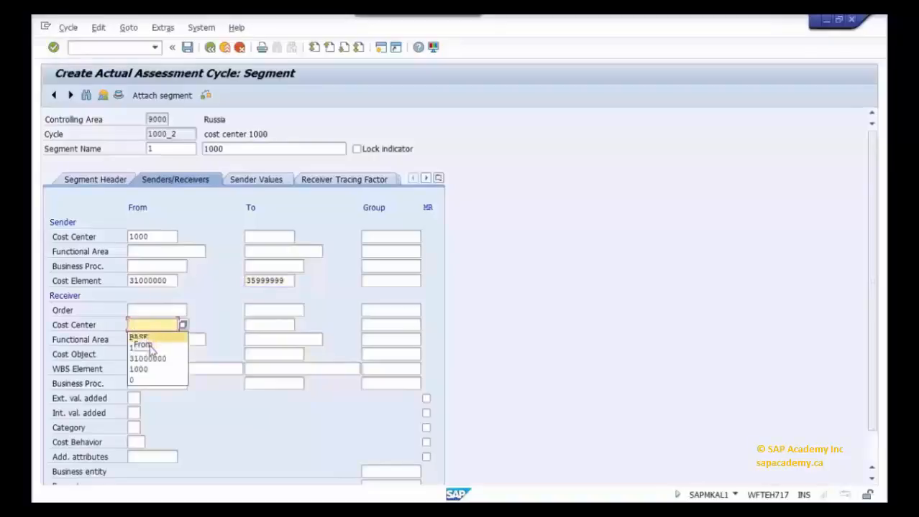
text(1200)
click(261, 323)
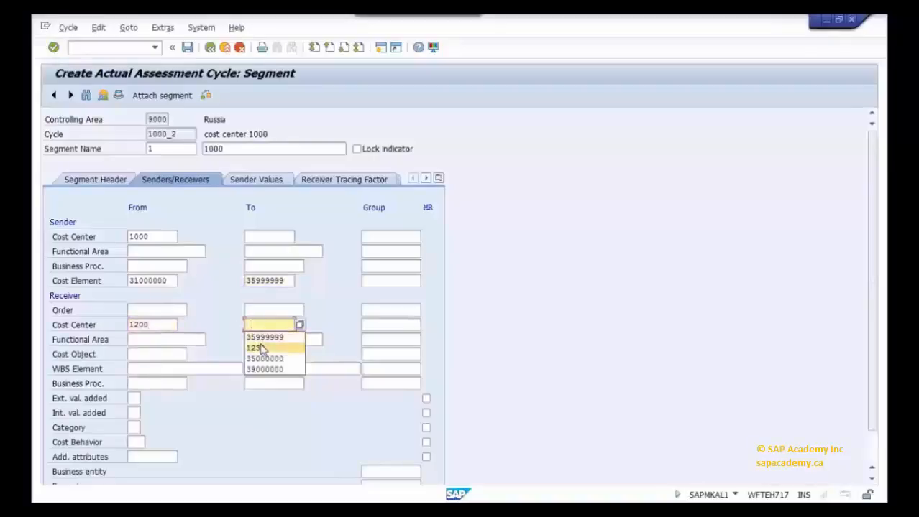
click(262, 348)
click(277, 324)
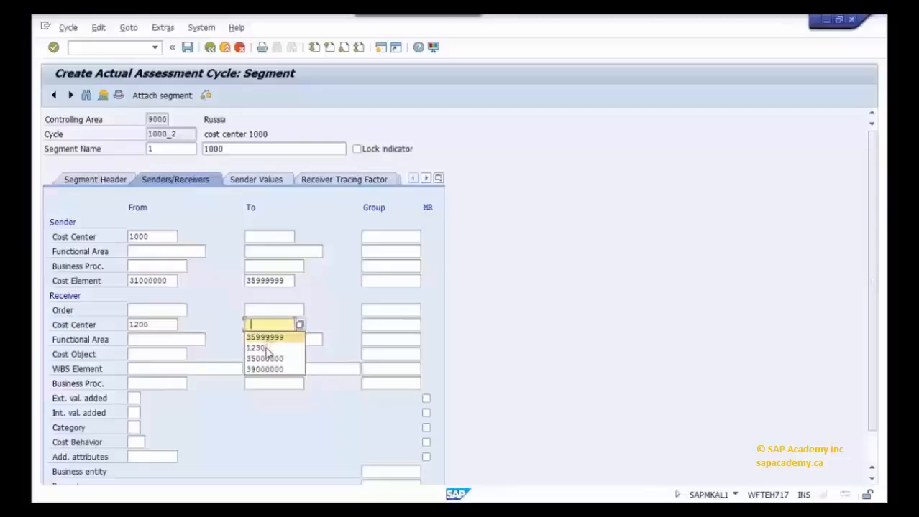
click(267, 350)
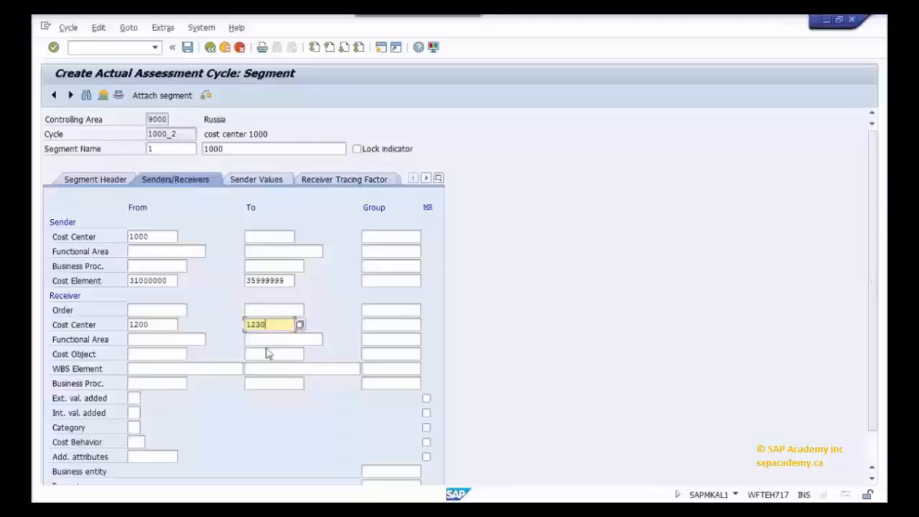
Enter version 0 as the selection criterion for the segment's sender values
click(260, 180)
click(144, 296)
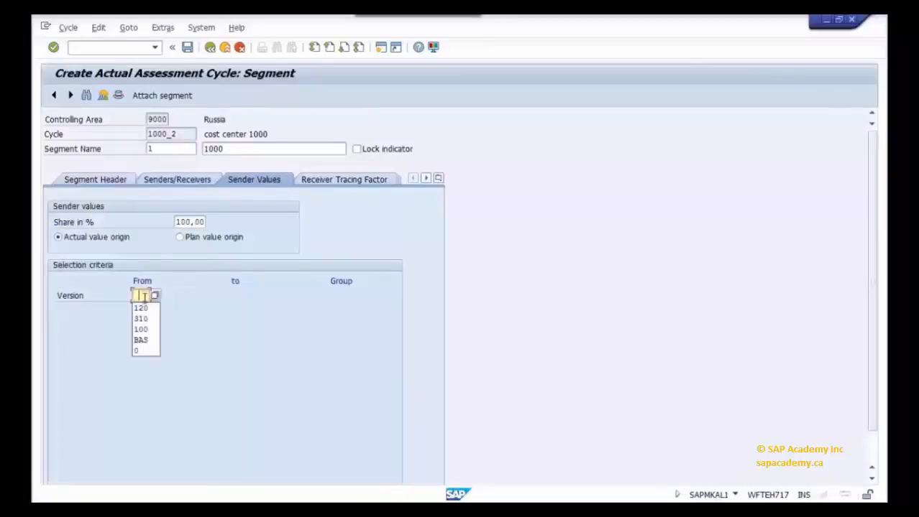
click(144, 351)
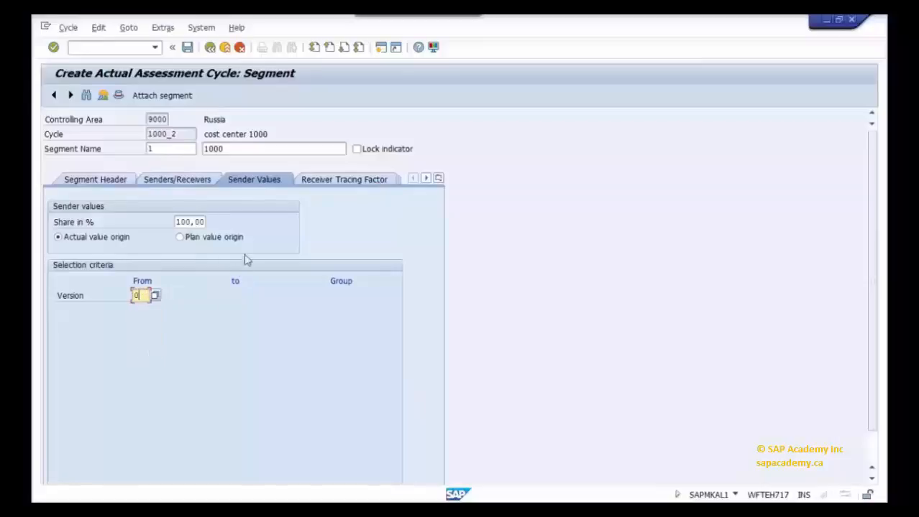
Review the statistical key figure criteria for receiver tracing and the weighting factors of the receiver cost centers
click(325, 181)
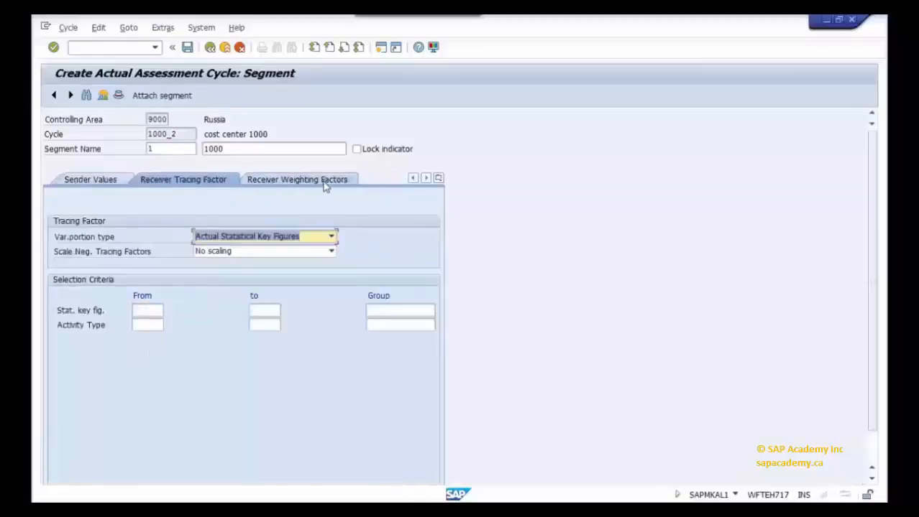
click(147, 310)
click(152, 365)
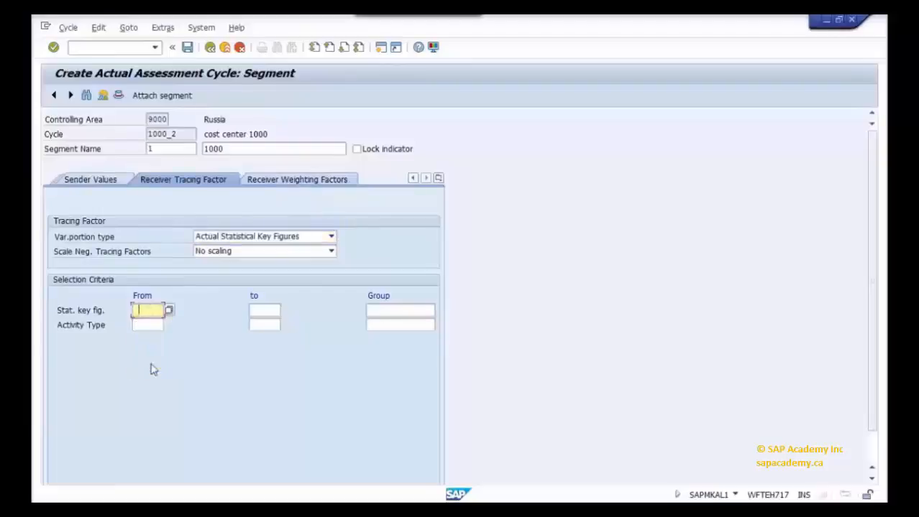
click(282, 181)
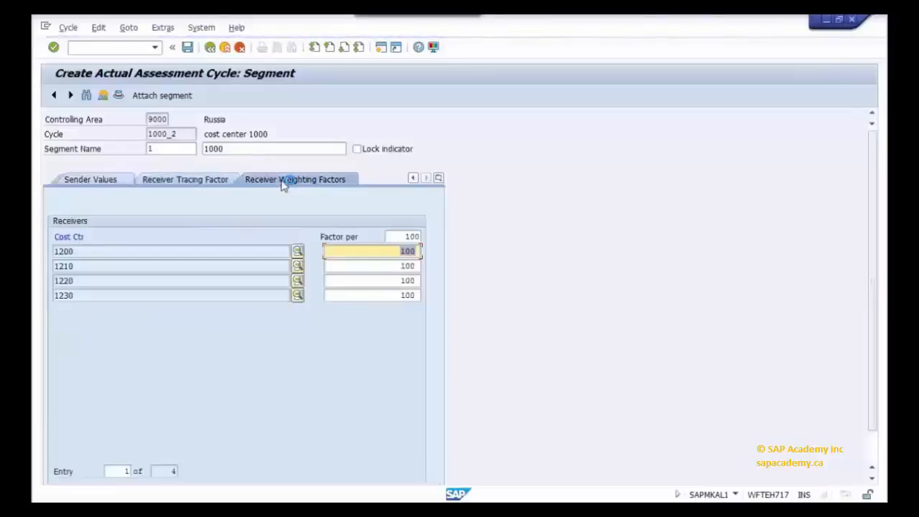
click(396, 267)
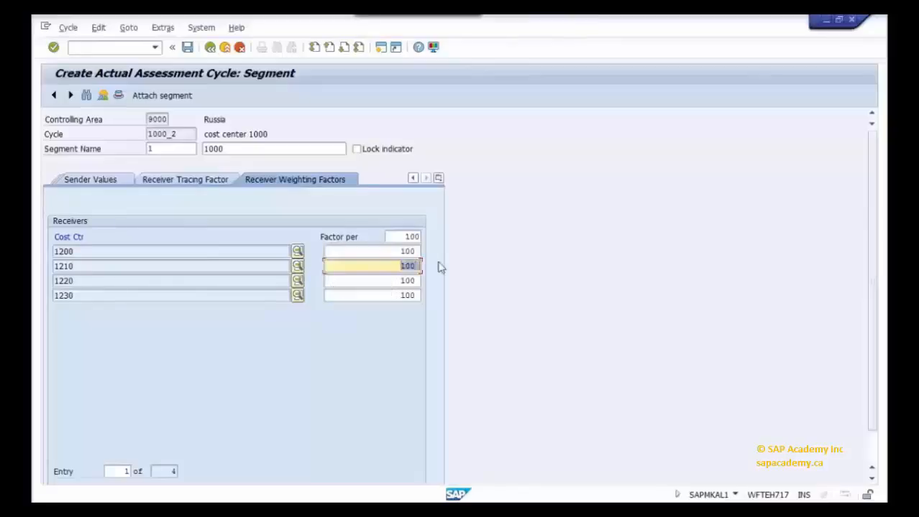
Set the weighting factors of receiver cost centers 1210 and 1220 to 0
text(0)
key(Down)
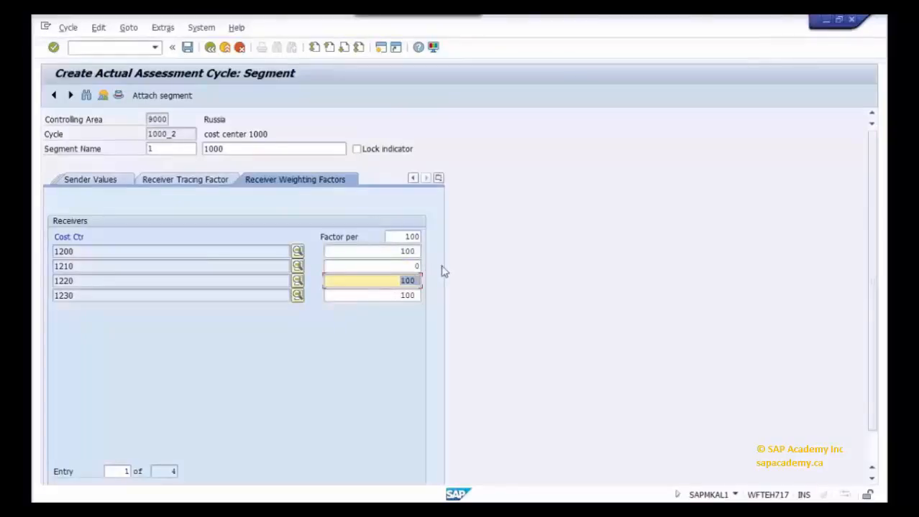
text(0)
click(53, 47)
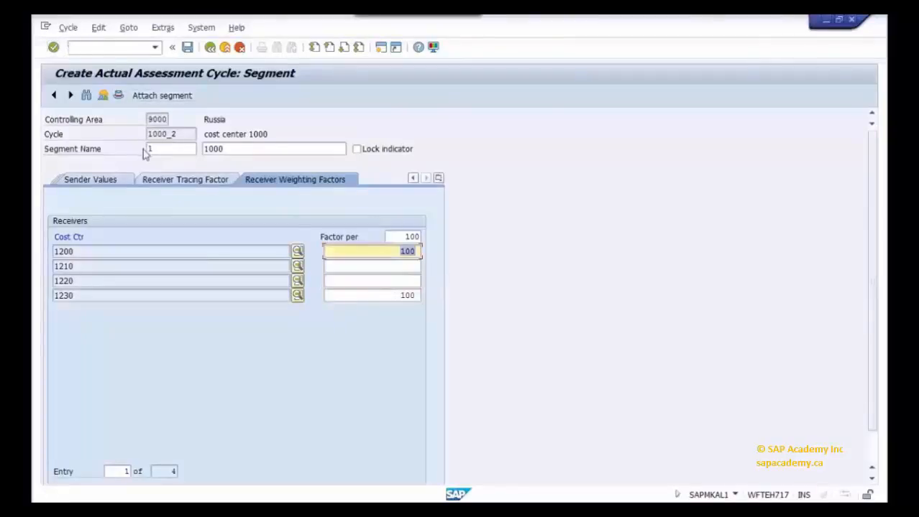
Return to the segment header, run the formal check on the cycle and read the message details
click(438, 179)
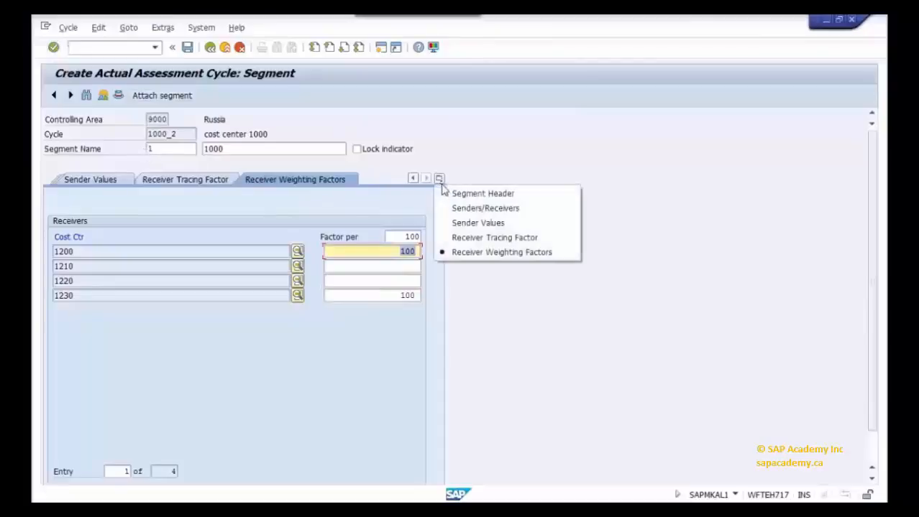
click(453, 191)
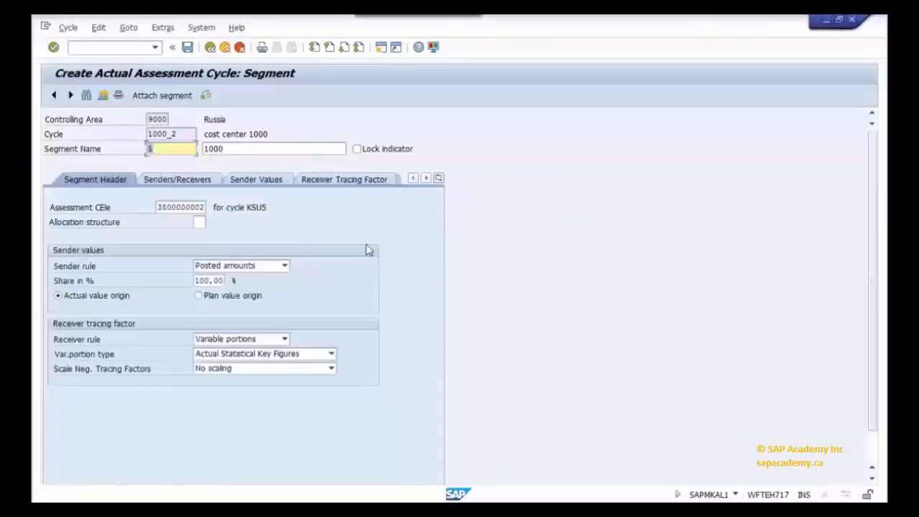
click(207, 97)
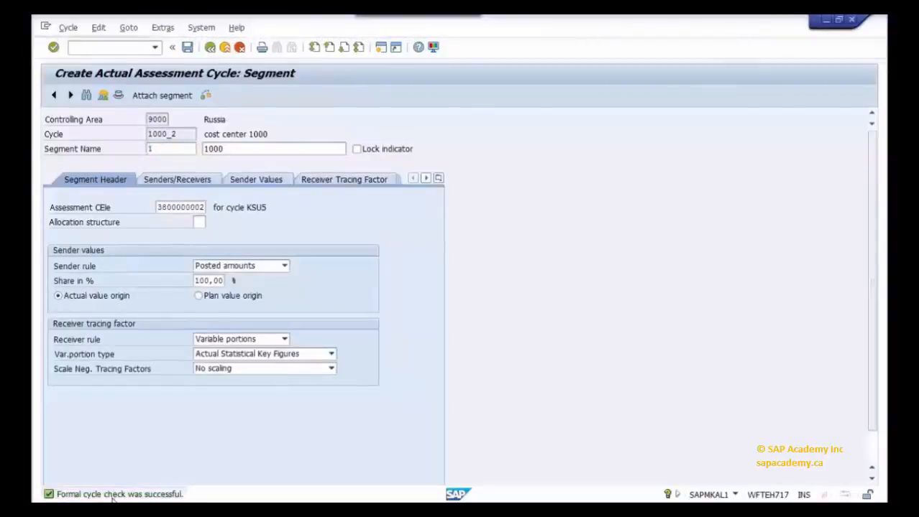
double_click(126, 495)
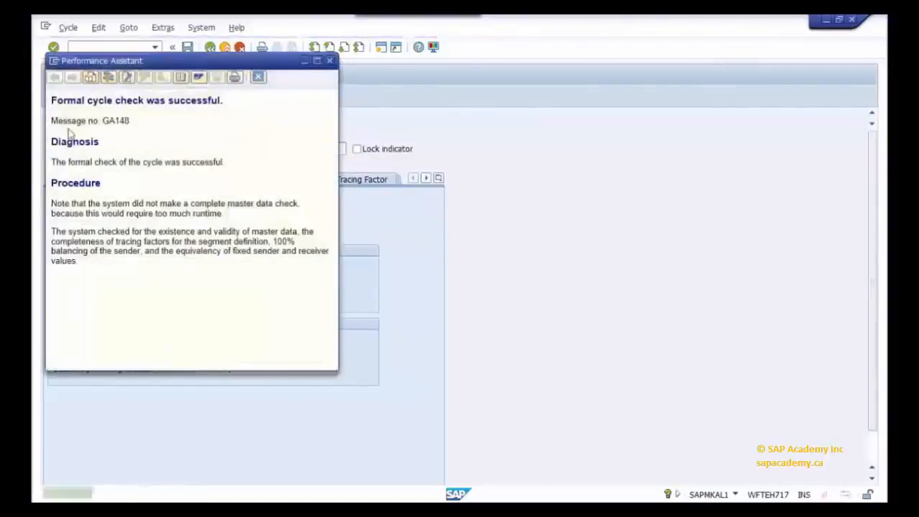
drag(52, 100, 249, 105)
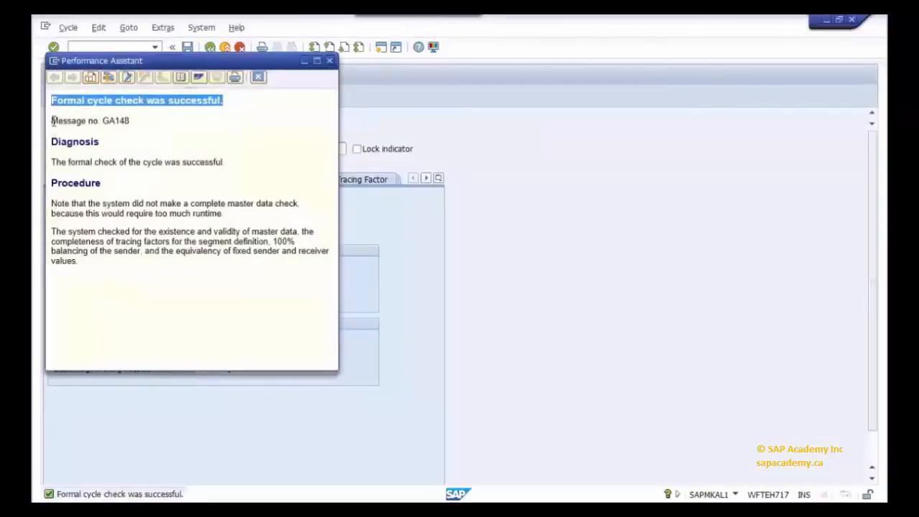
drag(53, 121, 193, 117)
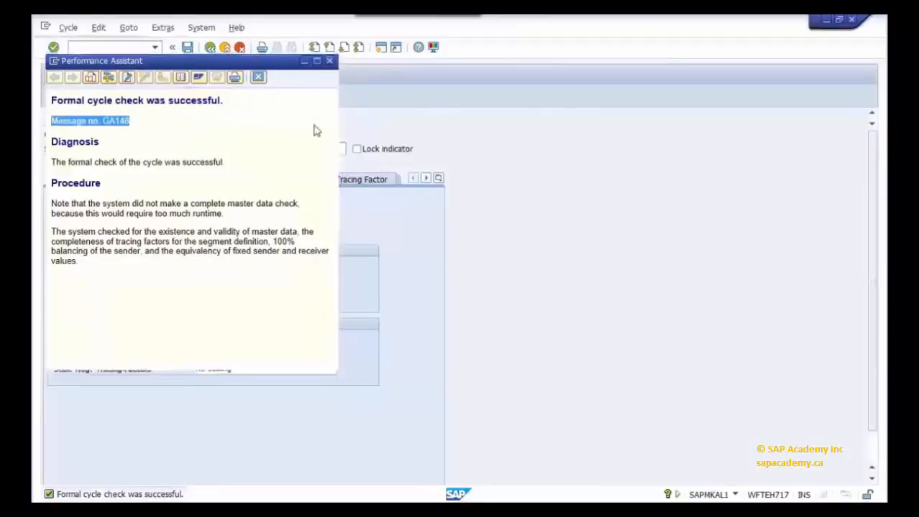
Save assessment cycle 1000_2 and read the details of the save message
click(186, 48)
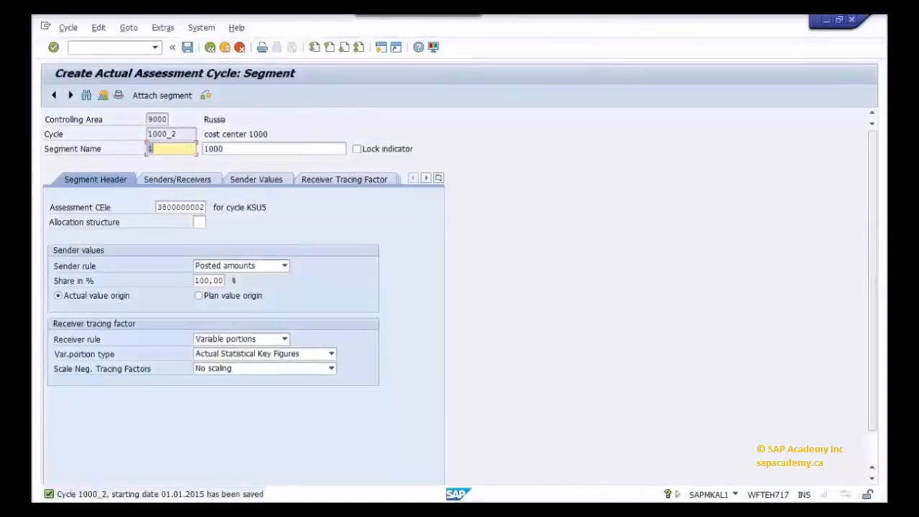
double_click(79, 499)
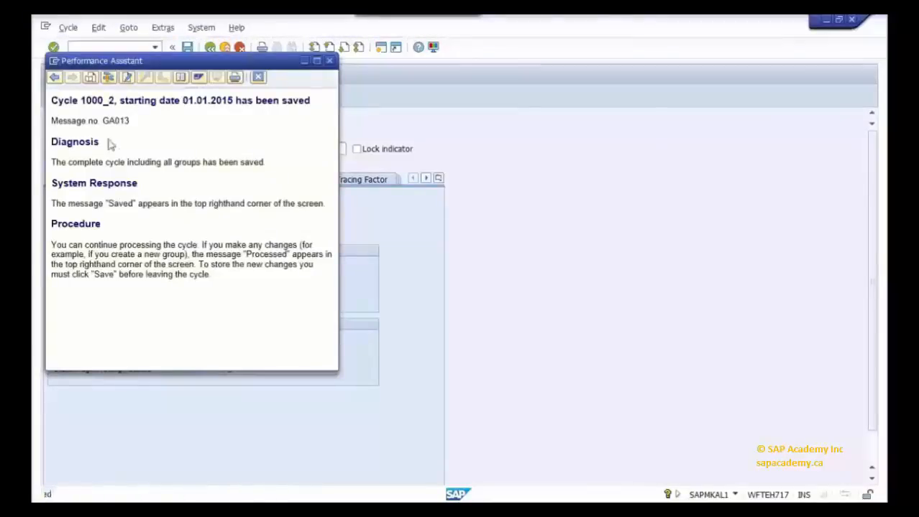
drag(54, 103, 345, 101)
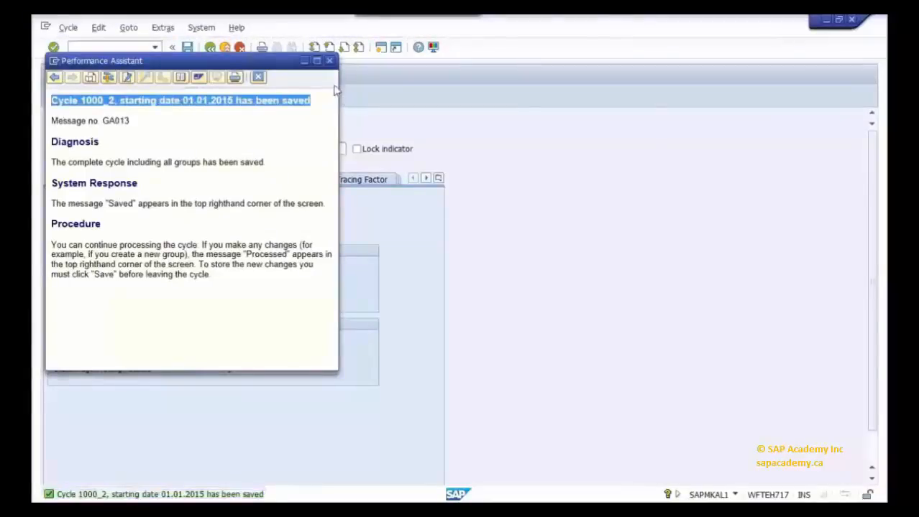
click(329, 61)
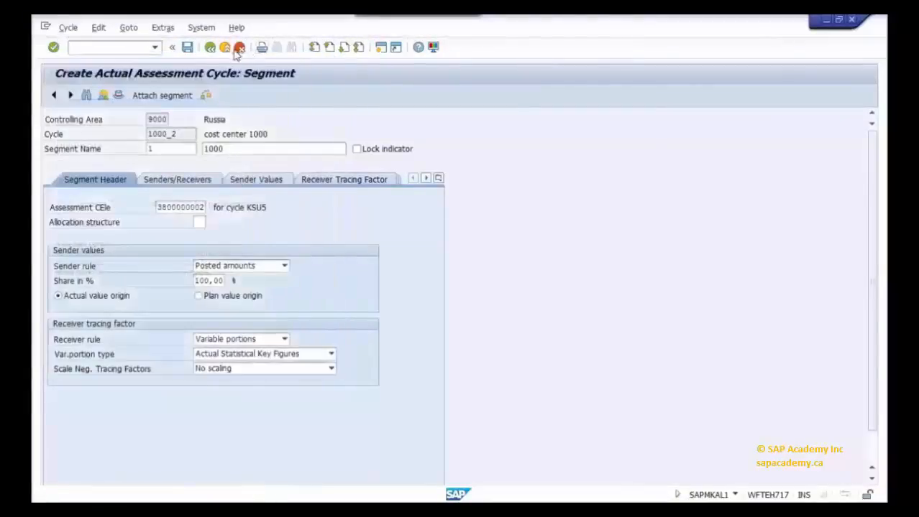
Go back to the assessment's initial screen and execute cycle 1000_2 as a test run for period 1 of 2016
click(210, 47)
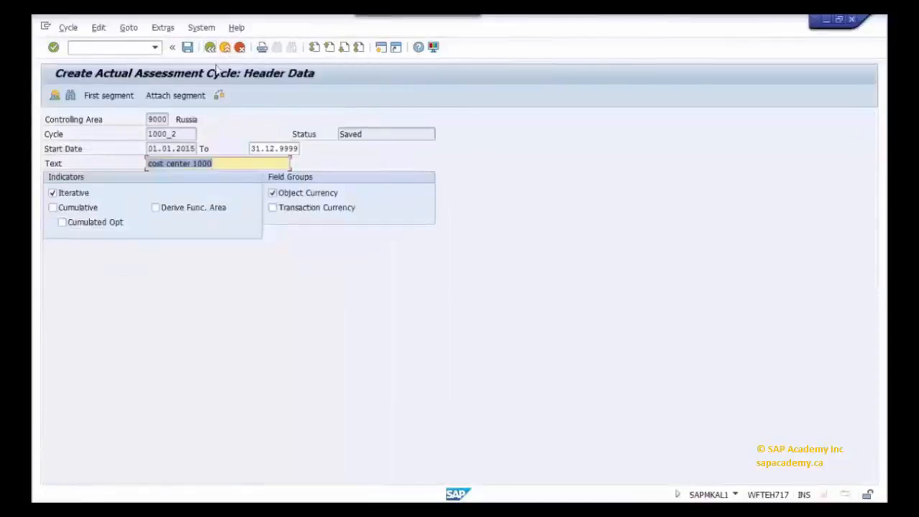
click(210, 48)
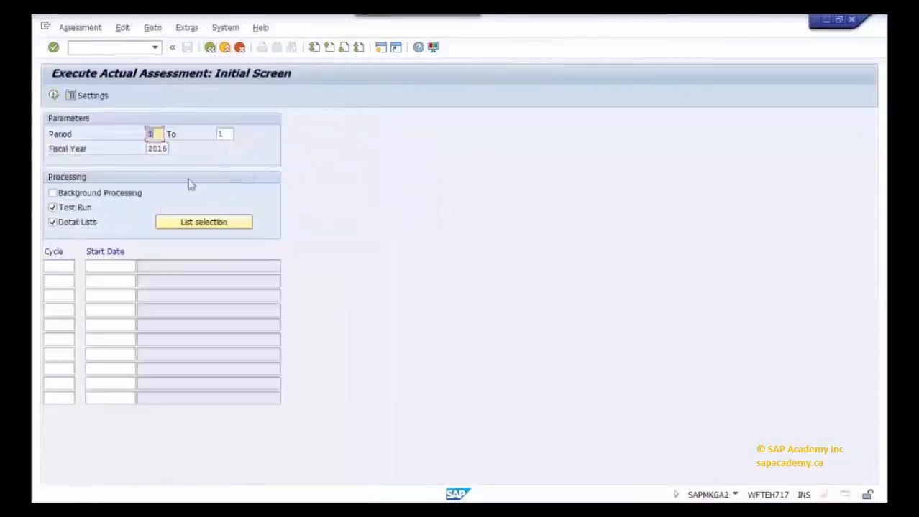
click(71, 268)
click(80, 268)
double_click(94, 293)
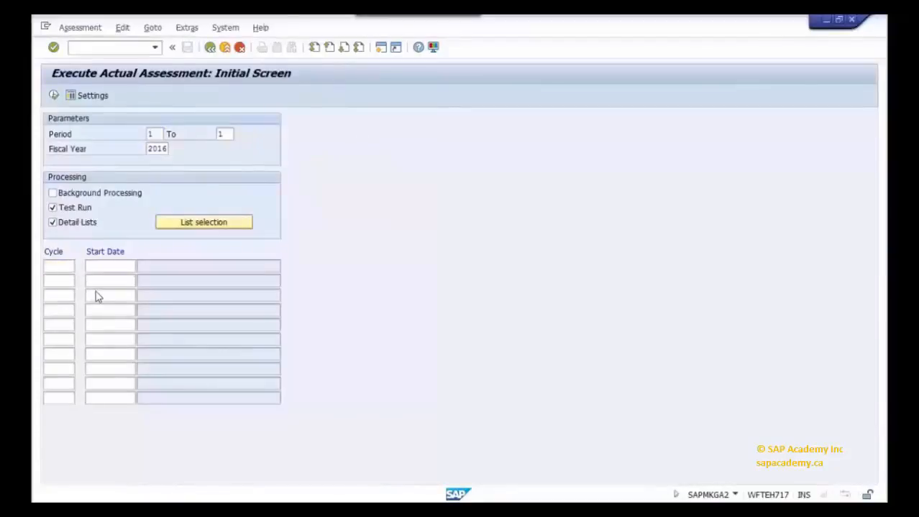
click(53, 96)
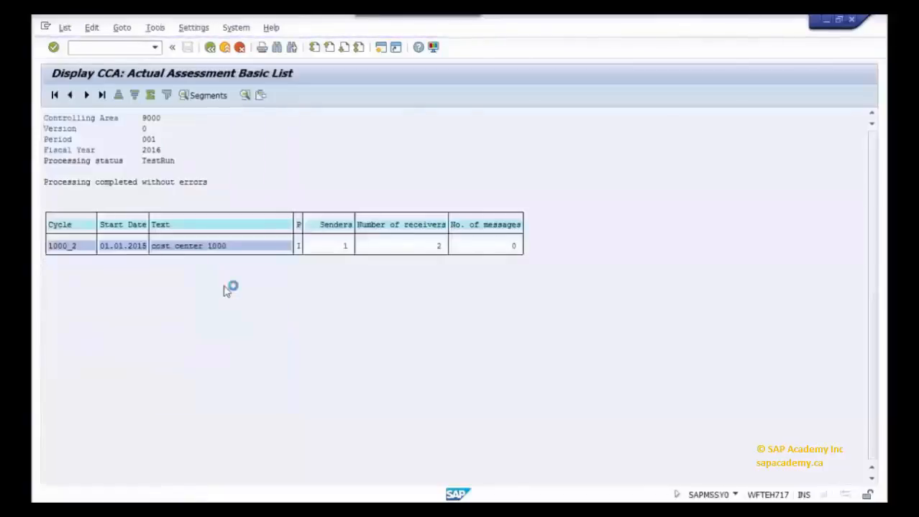
Leave the test-run list, turn off Test Run and execute the actual assessment for cycle 1000_2
key(F3)
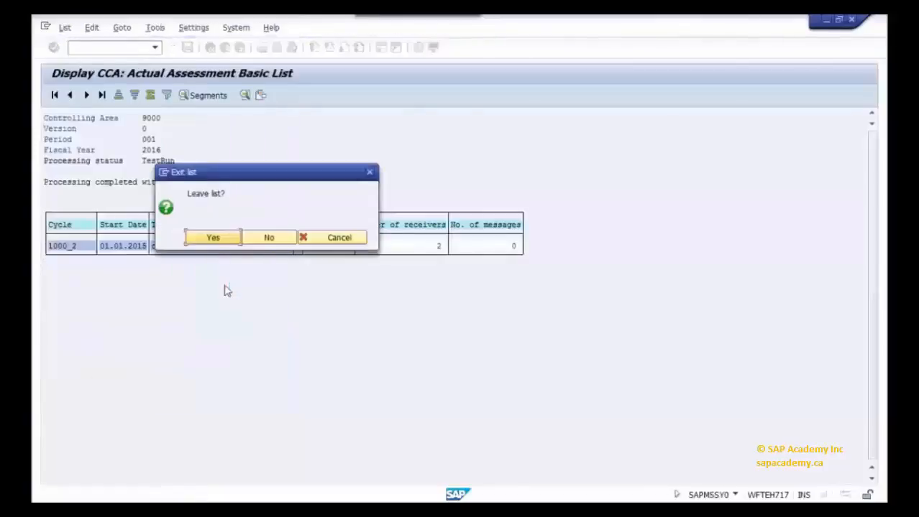
click(214, 240)
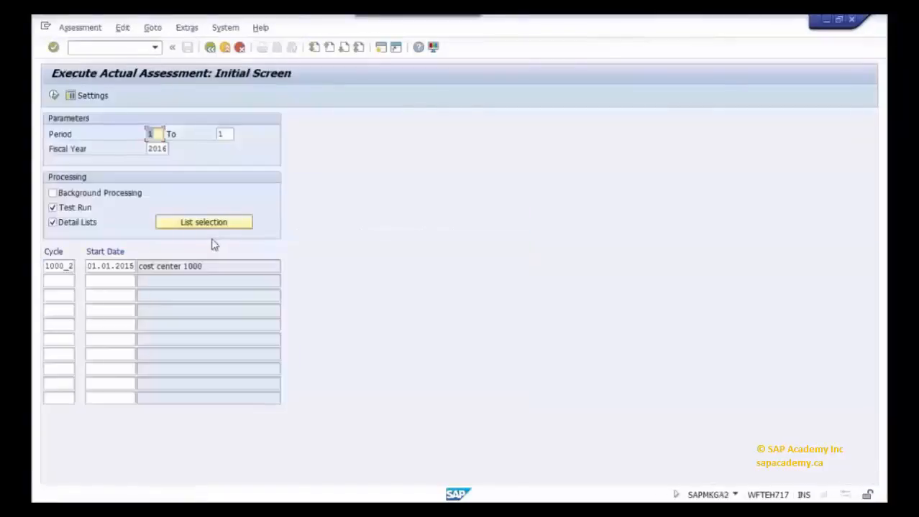
click(72, 210)
click(54, 96)
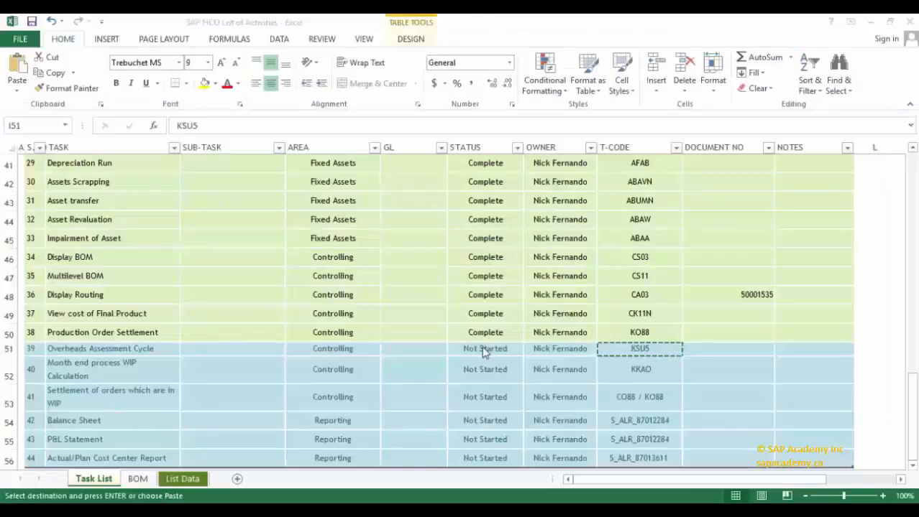
In the Excel task list, set the status of task 39, Overheads Assessment Cycle, to Complete
click(507, 349)
click(529, 349)
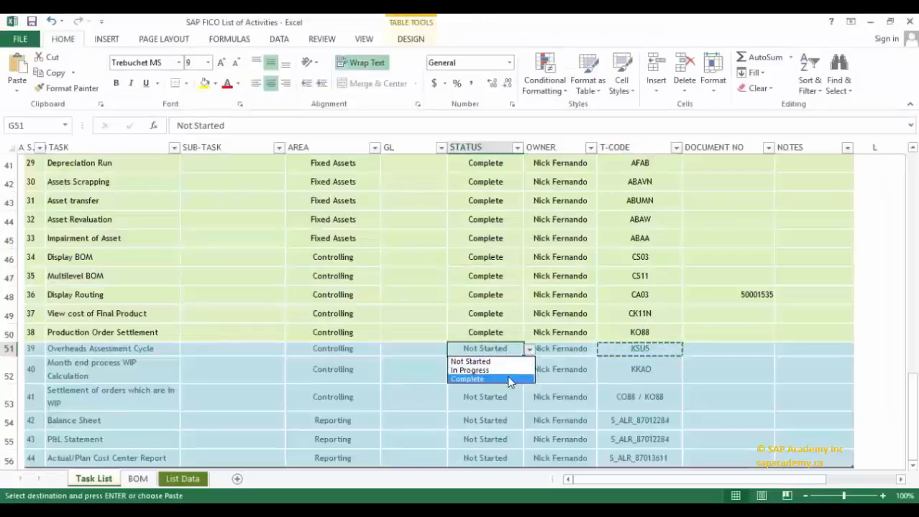
click(506, 379)
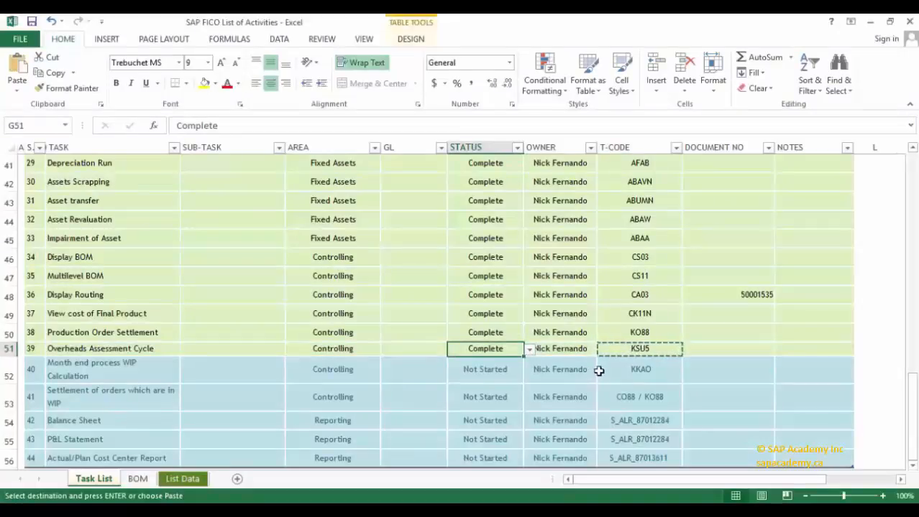
Set the status of task 40, Month end process WIP Calculation, to In Progress
click(607, 367)
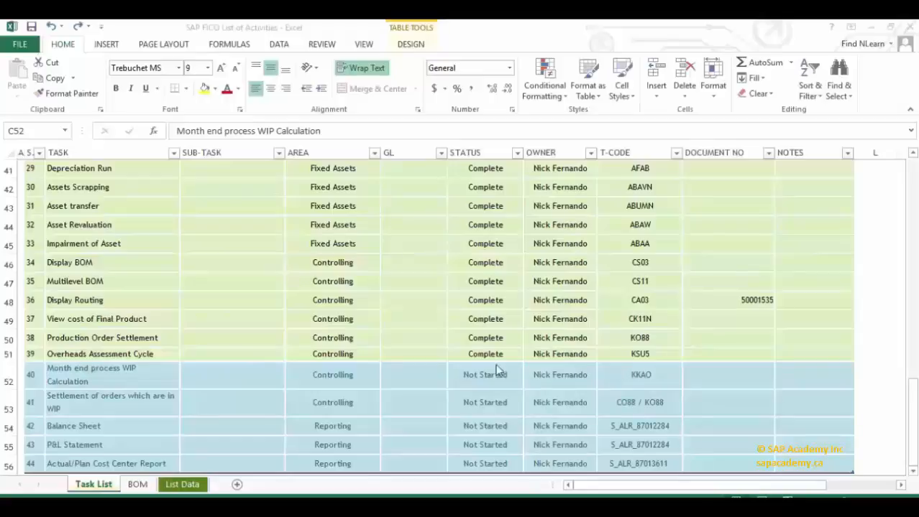
click(512, 375)
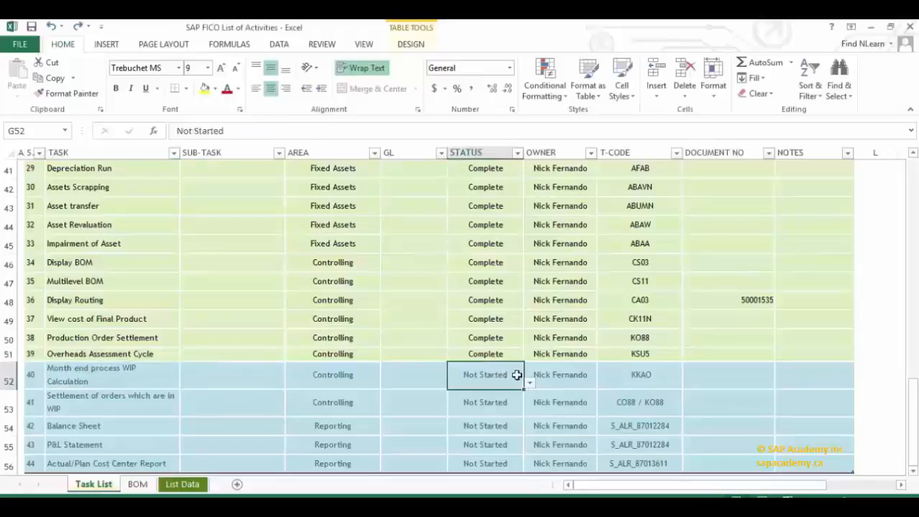
click(529, 385)
click(505, 404)
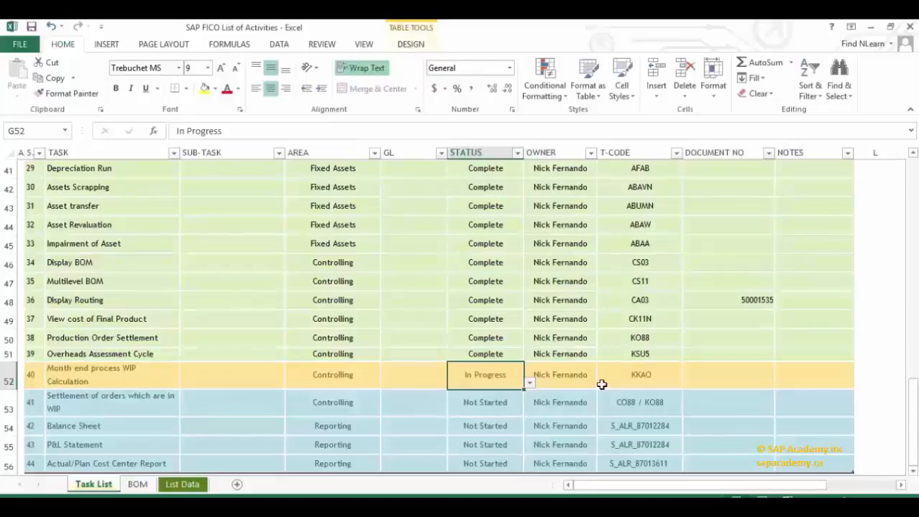
Copy the KKAO transaction code from the task list and open that transaction in SAP
click(601, 381)
key(ctrl+c)
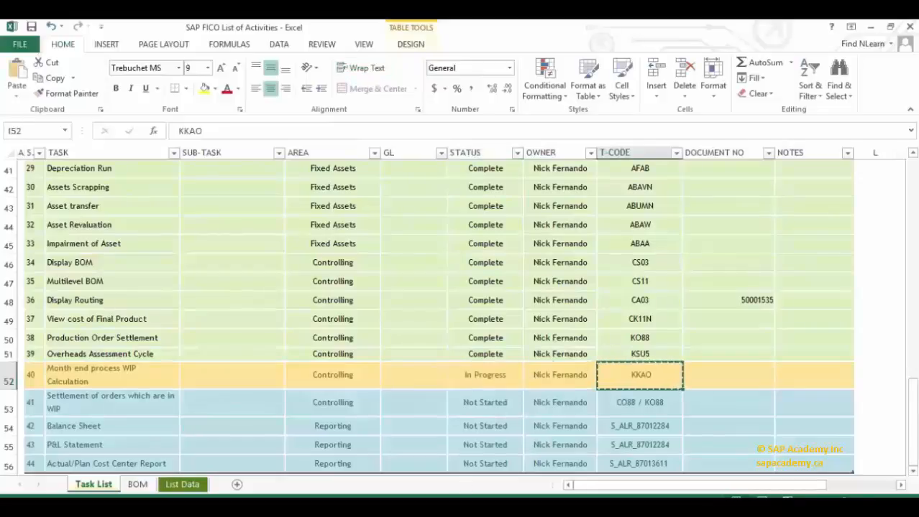
click(505, 480)
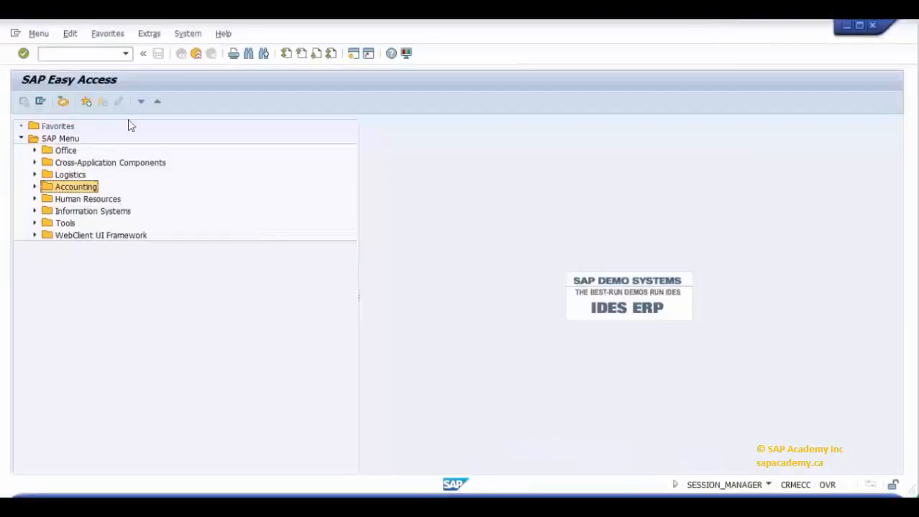
click(103, 55)
key(ctrl+v)
key(Return)
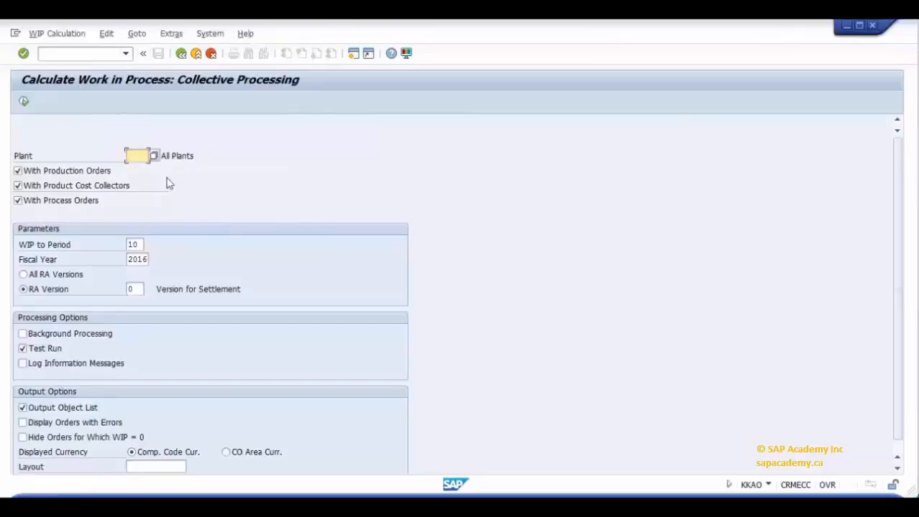
text(1000)
drag(196, 156, 161, 154)
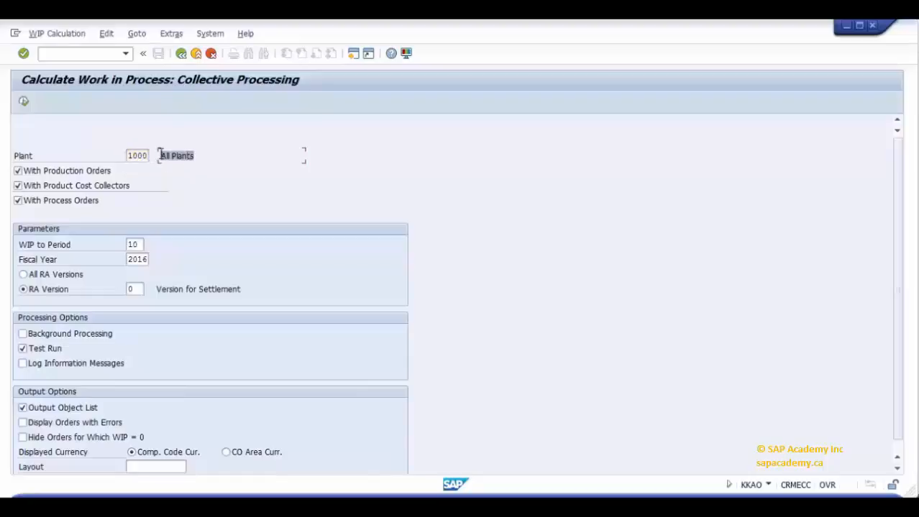
double_click(134, 157)
key(BackSpace)
drag(195, 156, 168, 156)
Go over the WIP period and fiscal year, and choose RA version 0, Version for Settlement
click(138, 247)
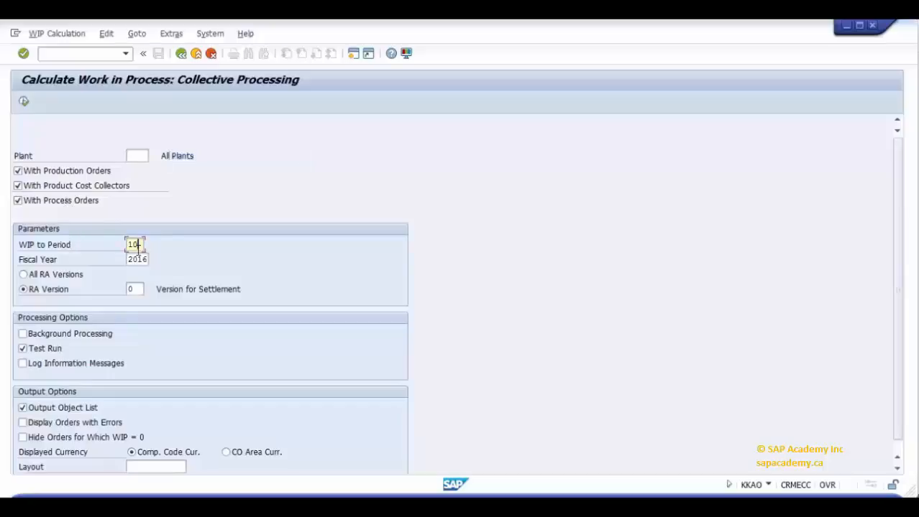
click(138, 259)
click(136, 288)
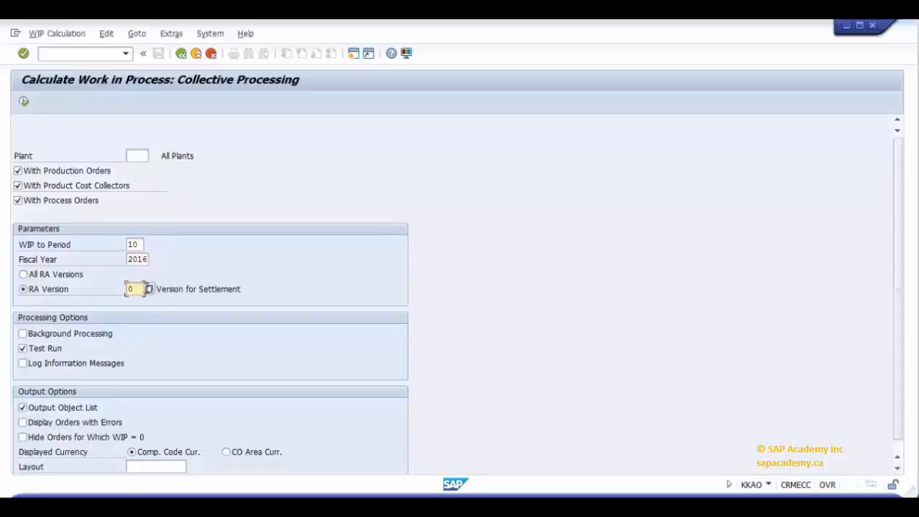
click(149, 289)
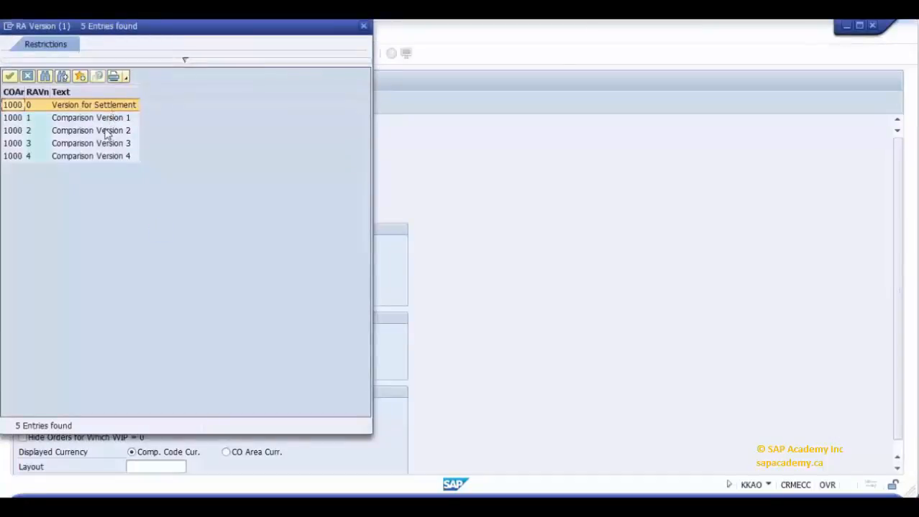
double_click(105, 105)
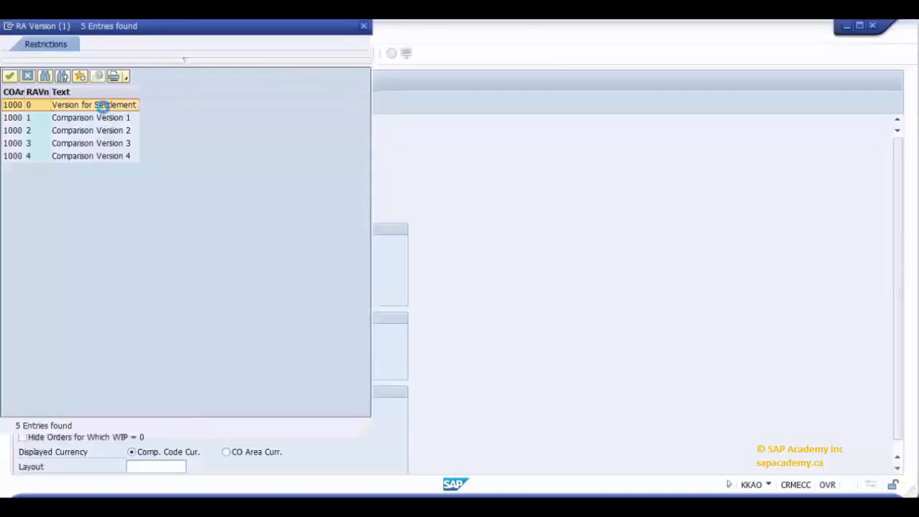
Enter plant 1000 for the WIP calculation and leave Log Information Messages turned off
click(135, 155)
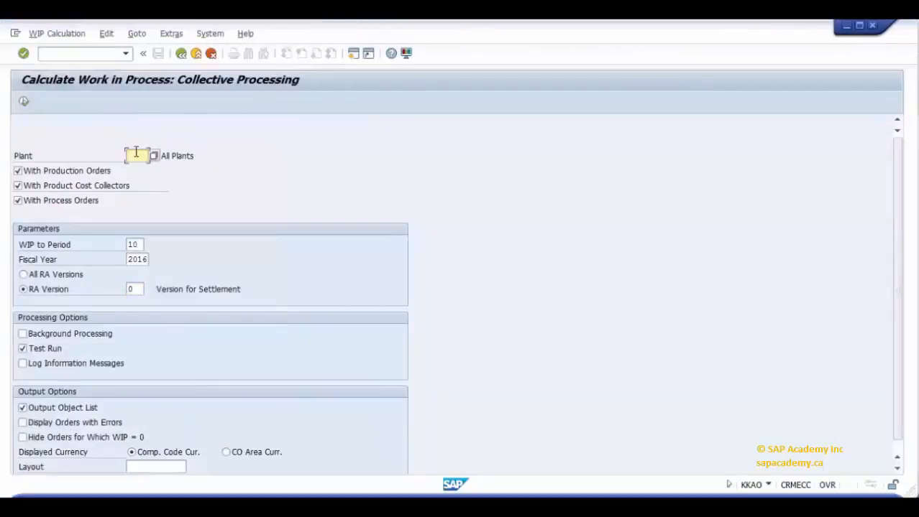
text(1000)
click(63, 341)
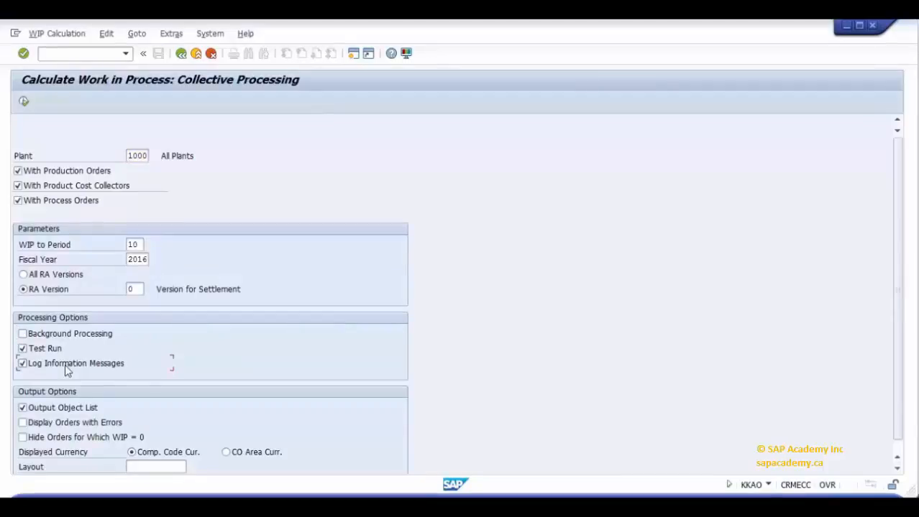
click(64, 365)
click(141, 468)
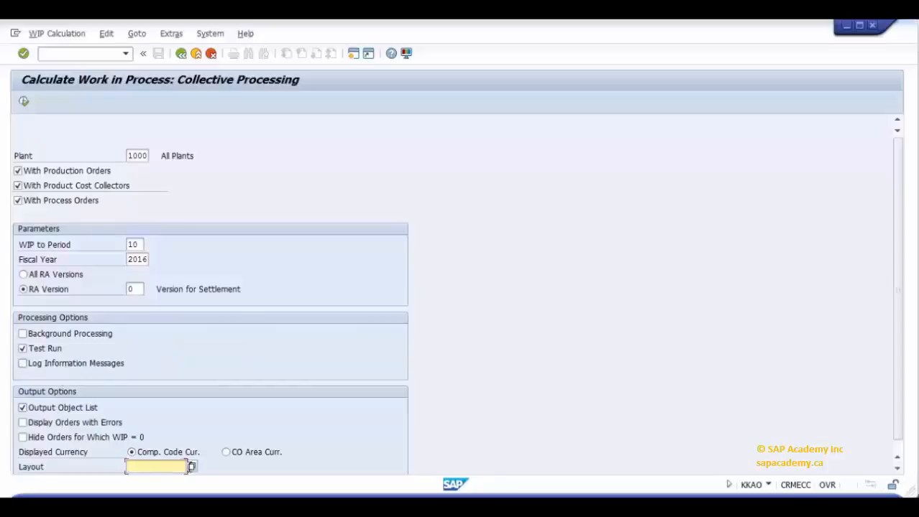
Choose layout 1SAP01, Drilldown list by order types/material, and execute the WIP calculation as a test run
click(191, 467)
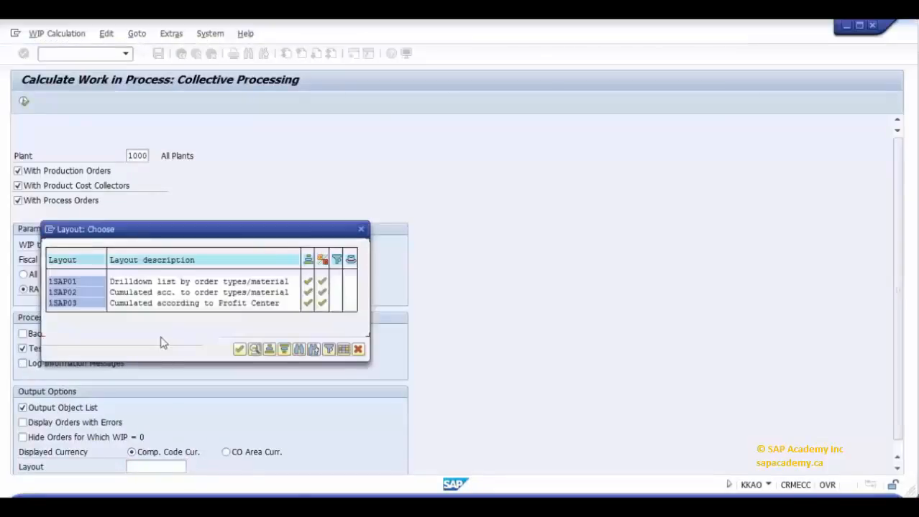
double_click(225, 284)
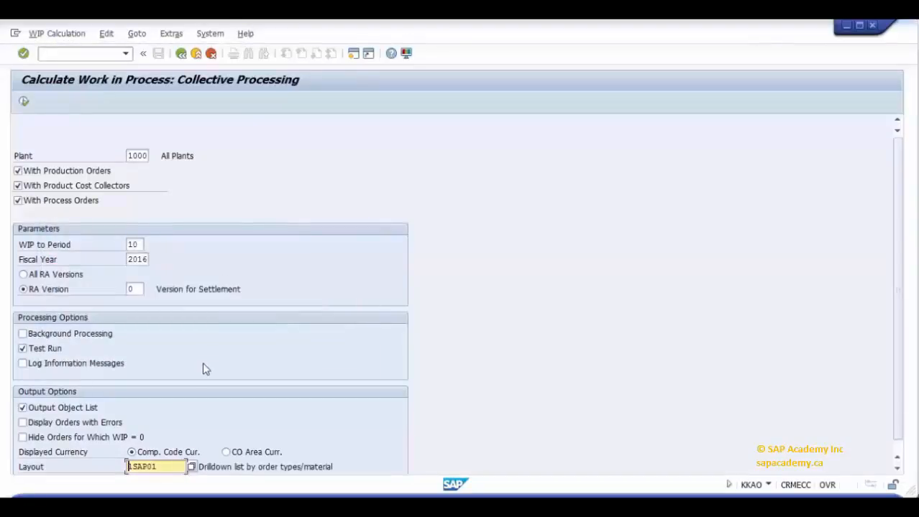
click(24, 100)
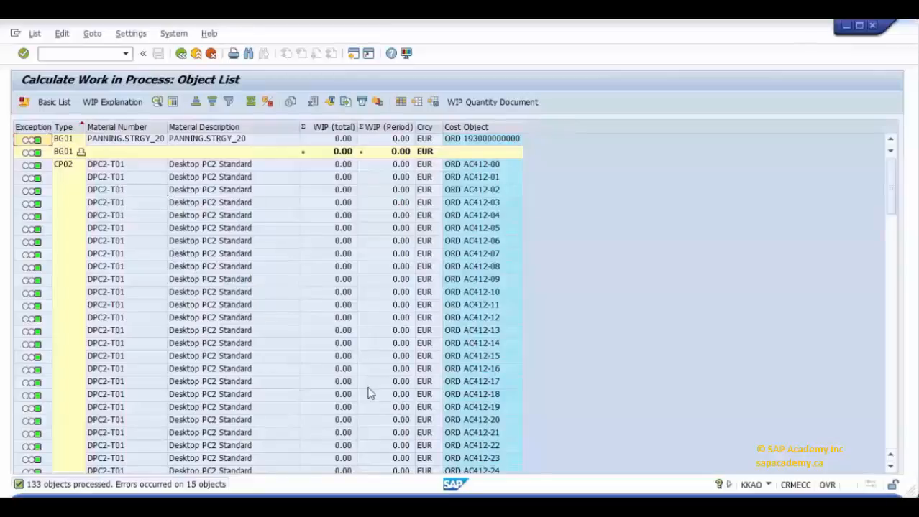
Read the processing message details, and review the WIP object list down to the totals for plant 1000
click(321, 399)
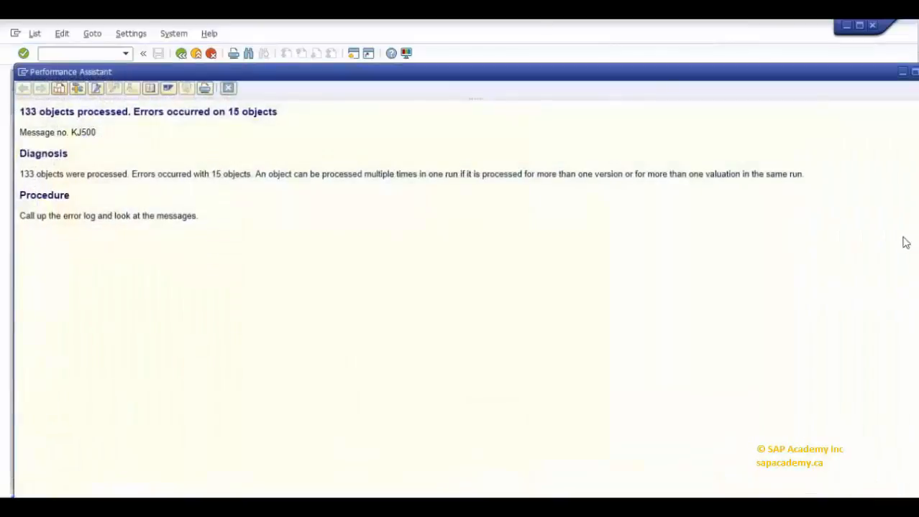
click(228, 88)
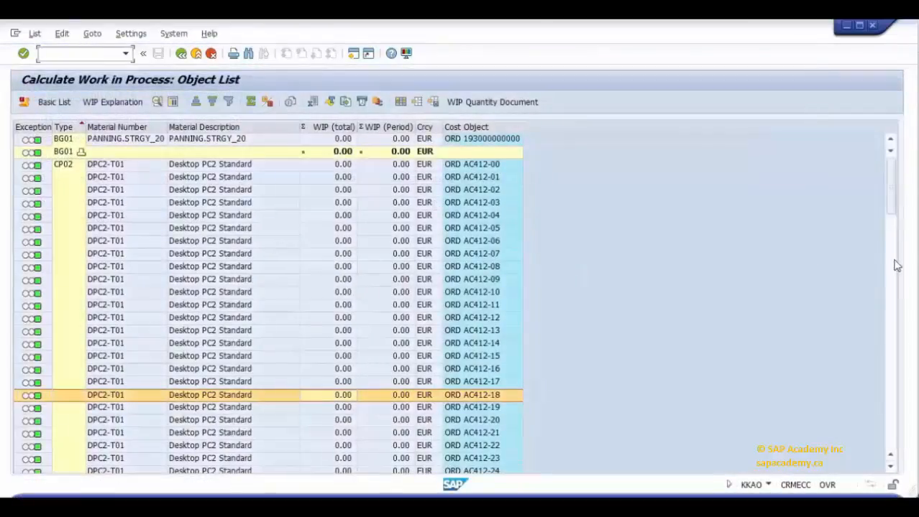
drag(890, 212, 894, 292)
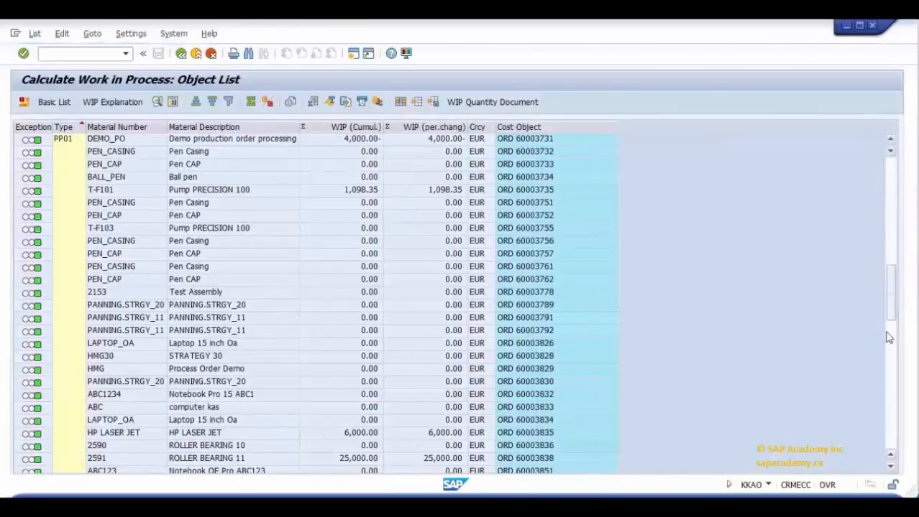
drag(890, 314, 887, 430)
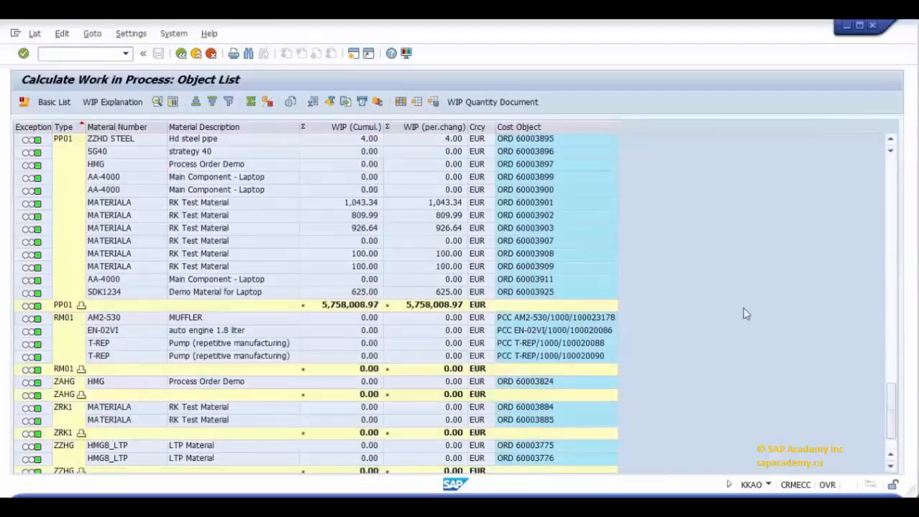
drag(892, 396, 864, 418)
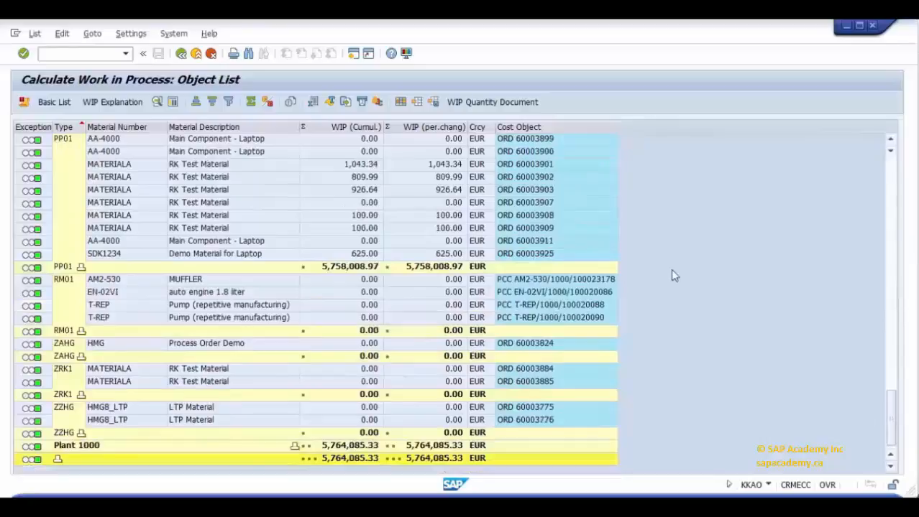
click(182, 55)
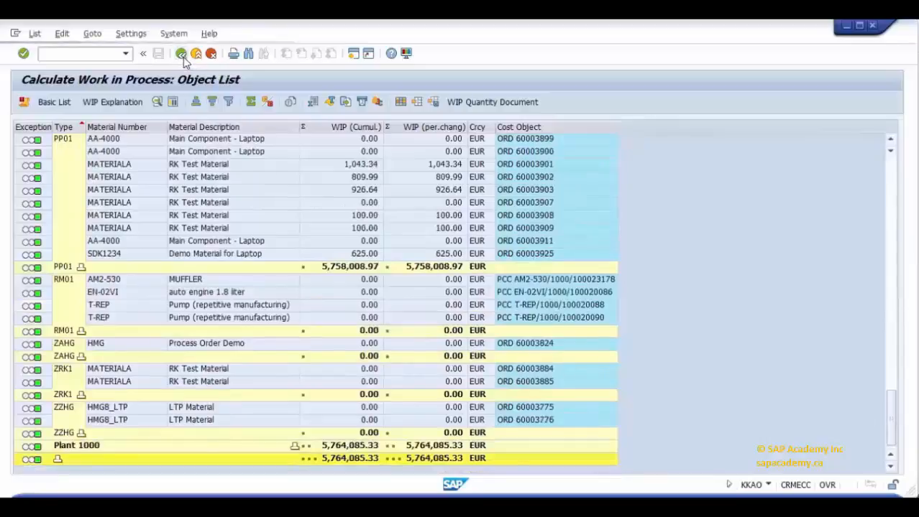
click(293, 270)
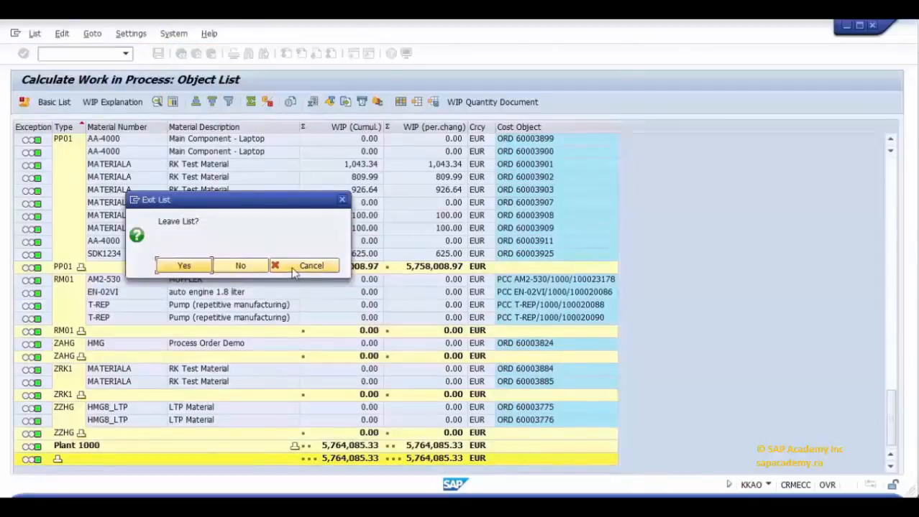
click(312, 102)
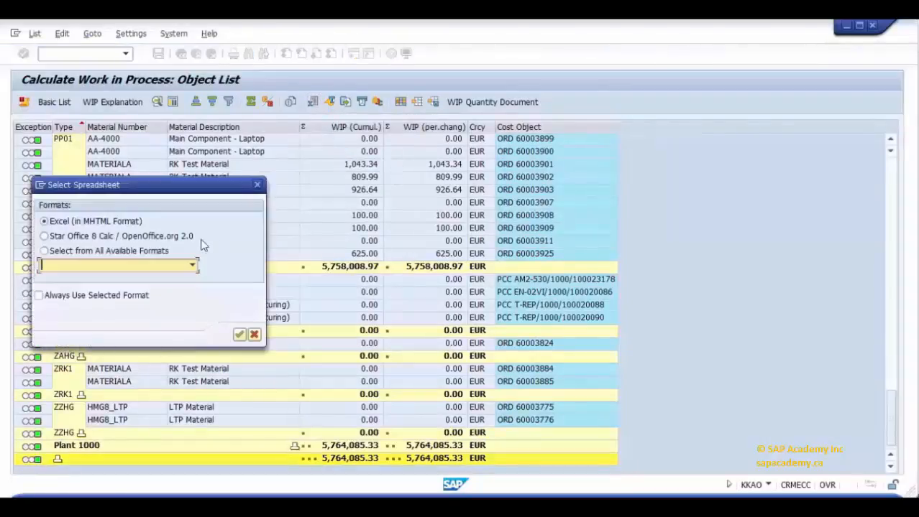
click(255, 335)
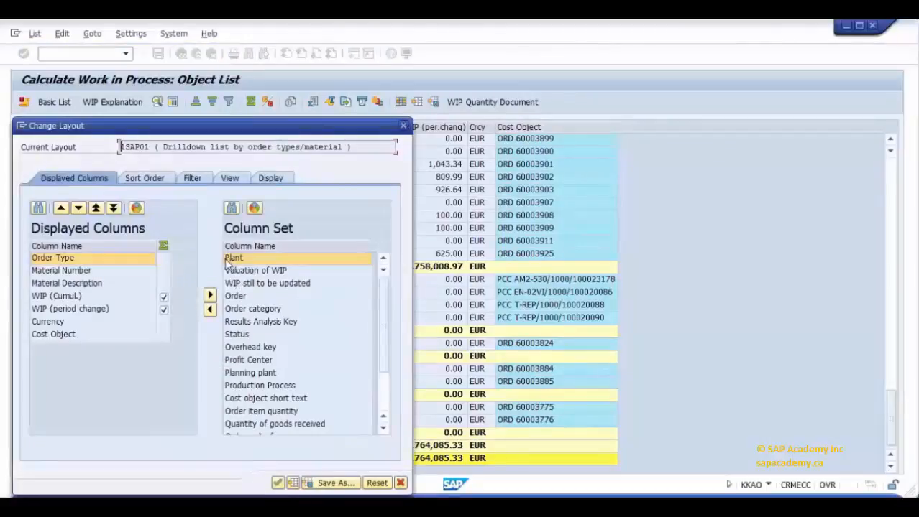
Add the Plant column ahead of Order Type in the object list's layout
click(230, 260)
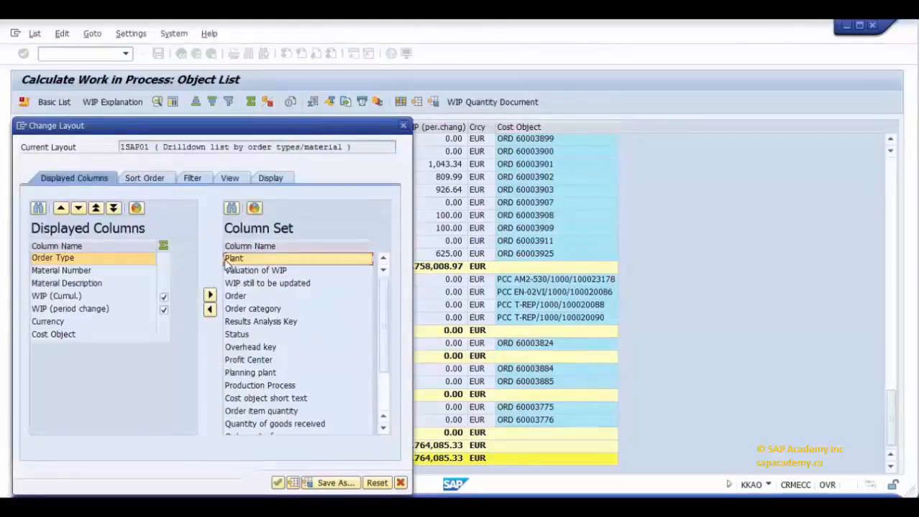
click(120, 260)
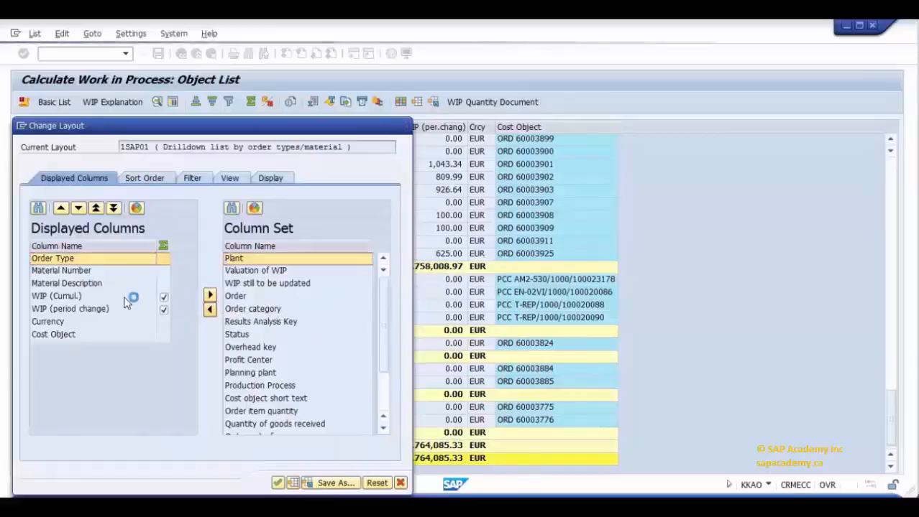
click(277, 483)
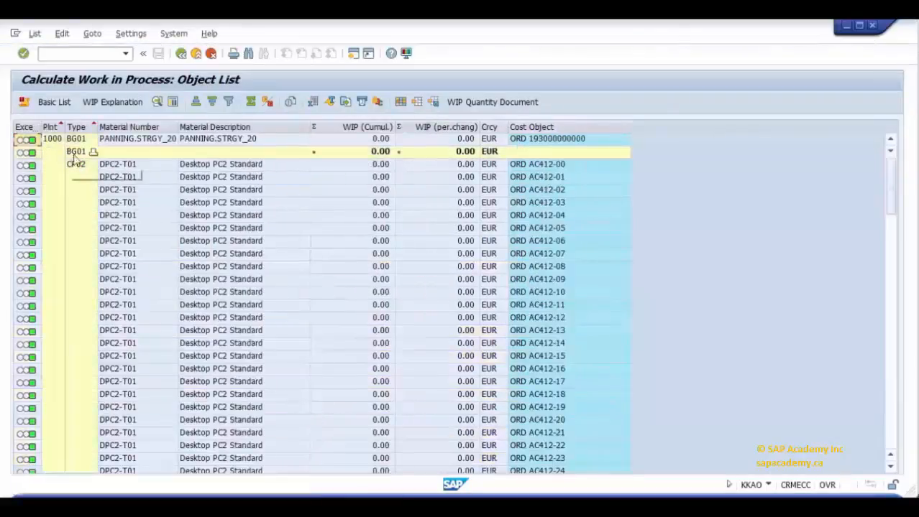
Filter the WIP object list on the Plant column by plant 1000
click(49, 126)
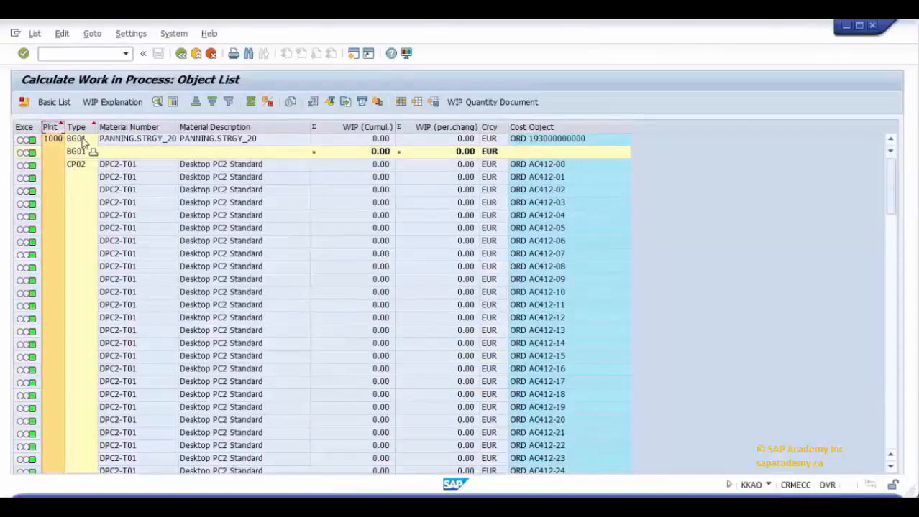
click(229, 103)
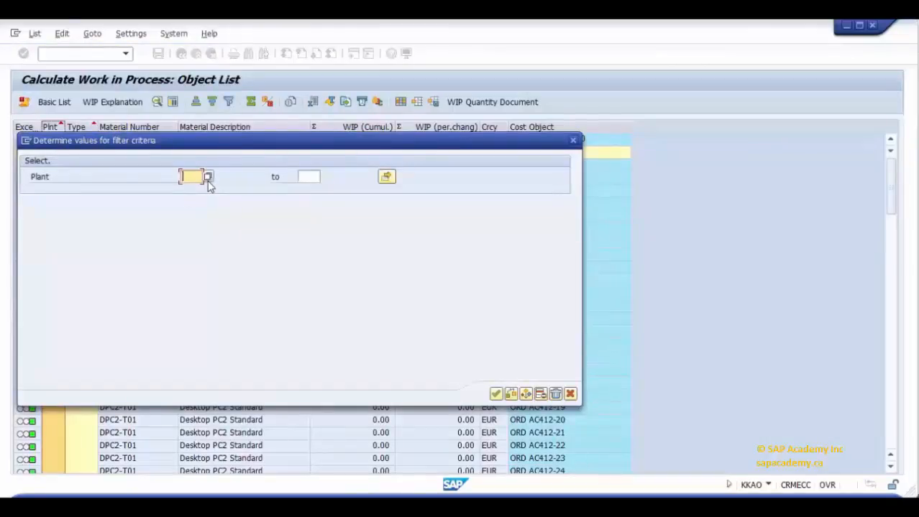
text(1000)
key(Return)
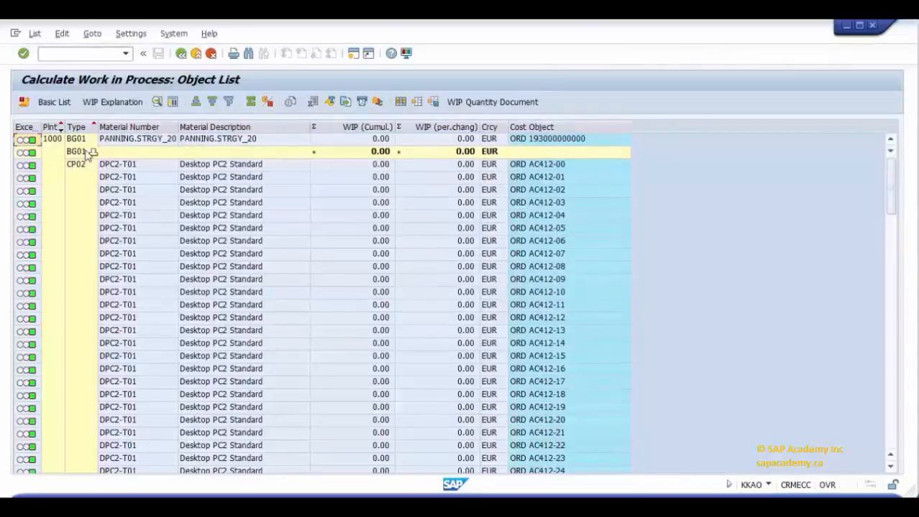
Leave the object list for a fresh KKAO selection screen and turn off Test Run
click(197, 56)
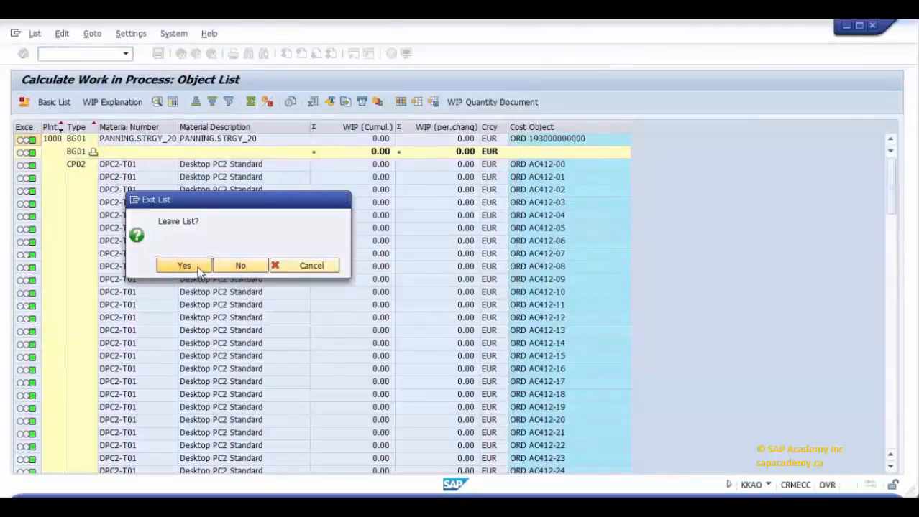
click(199, 270)
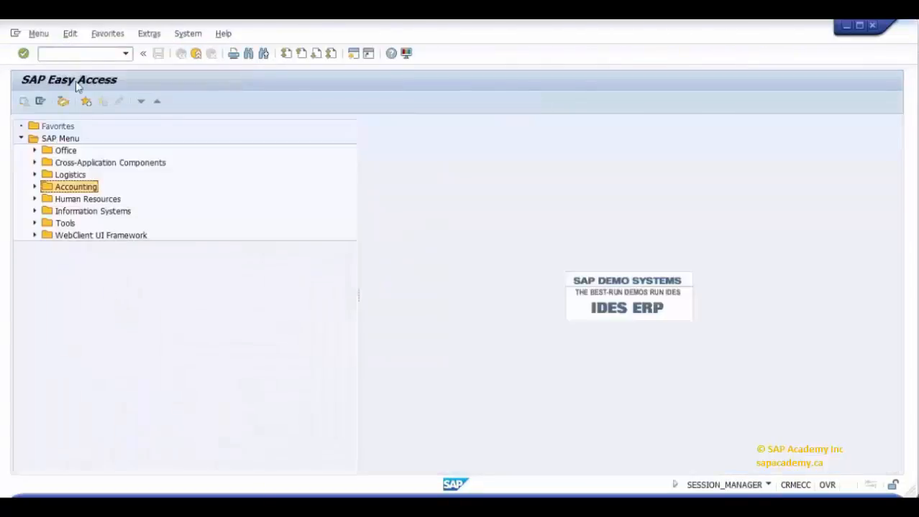
click(125, 54)
click(105, 66)
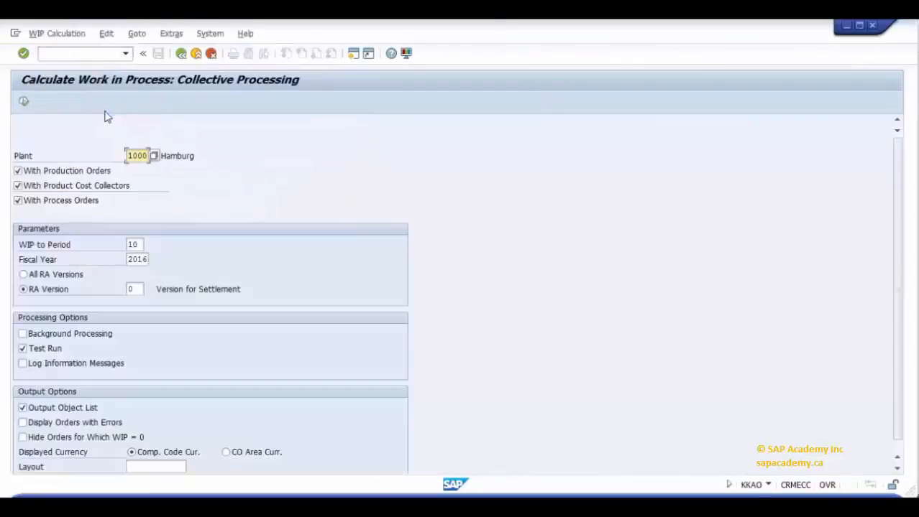
click(22, 349)
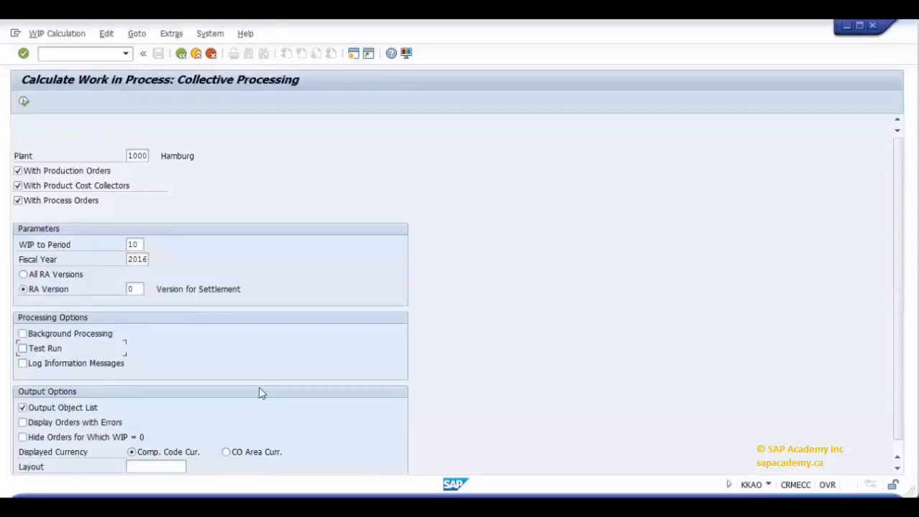
Set the status of task 40, Month end process WIP Calculation, to Complete in the Excel task list
key(alt+Tab)
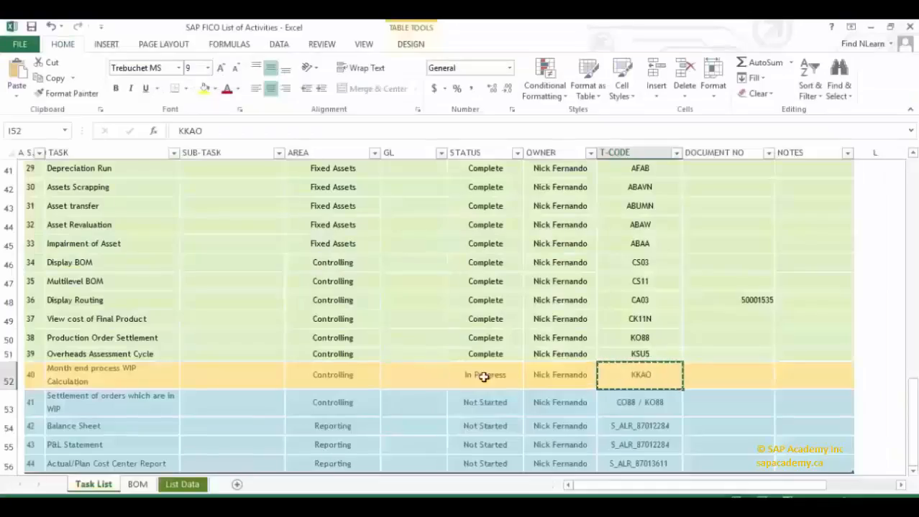
click(511, 374)
click(529, 383)
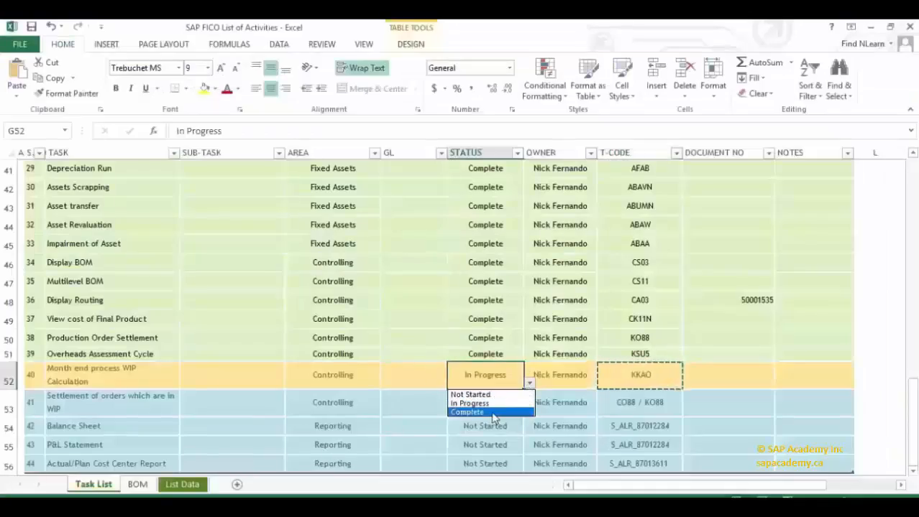
click(492, 410)
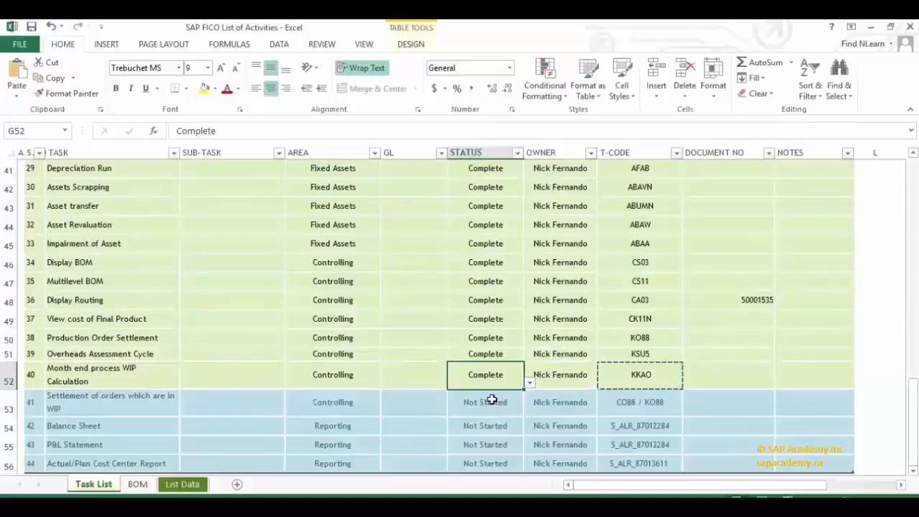
Copy the KO88 transaction code from task 41, Settlement of orders which are in WIP, and switch back to SAP
click(117, 403)
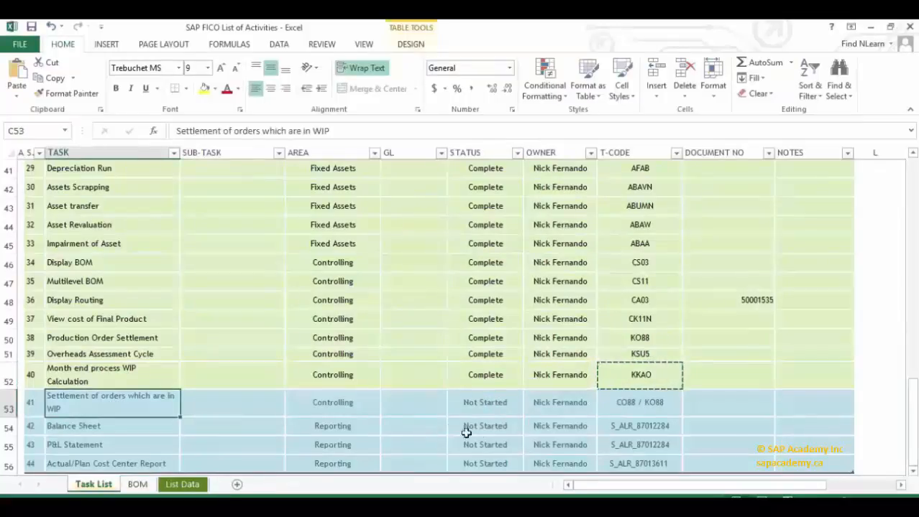
click(641, 404)
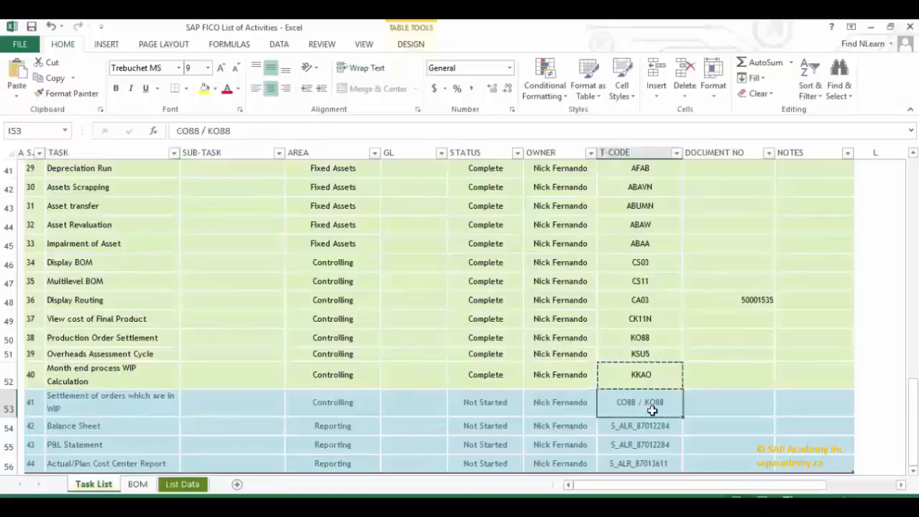
drag(242, 131, 207, 130)
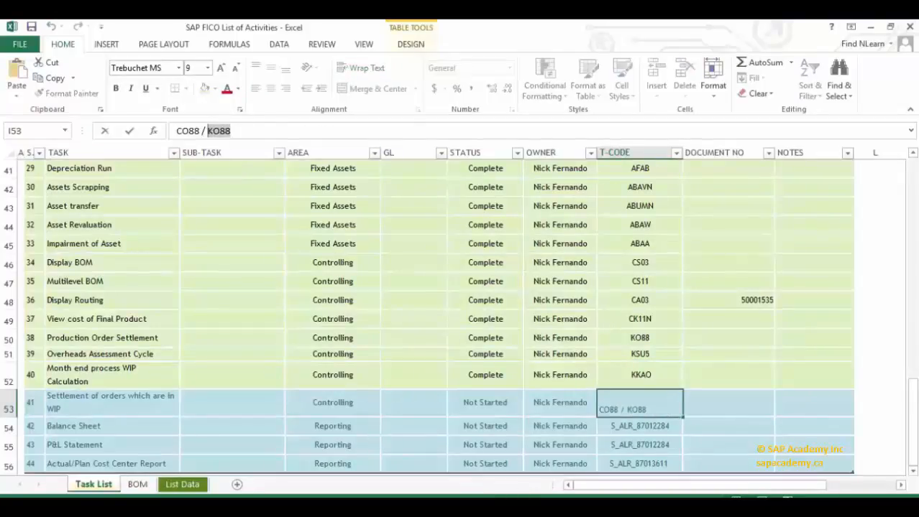
mouse_move(528, 496)
click(567, 453)
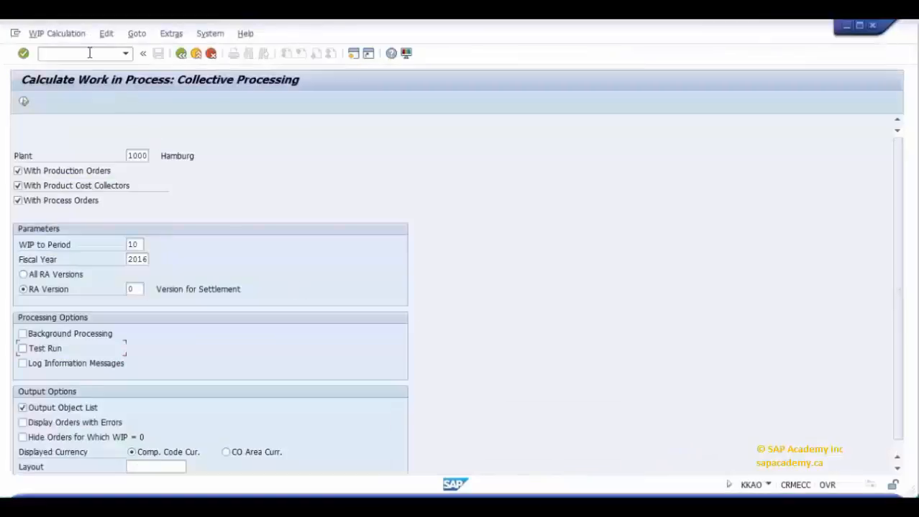